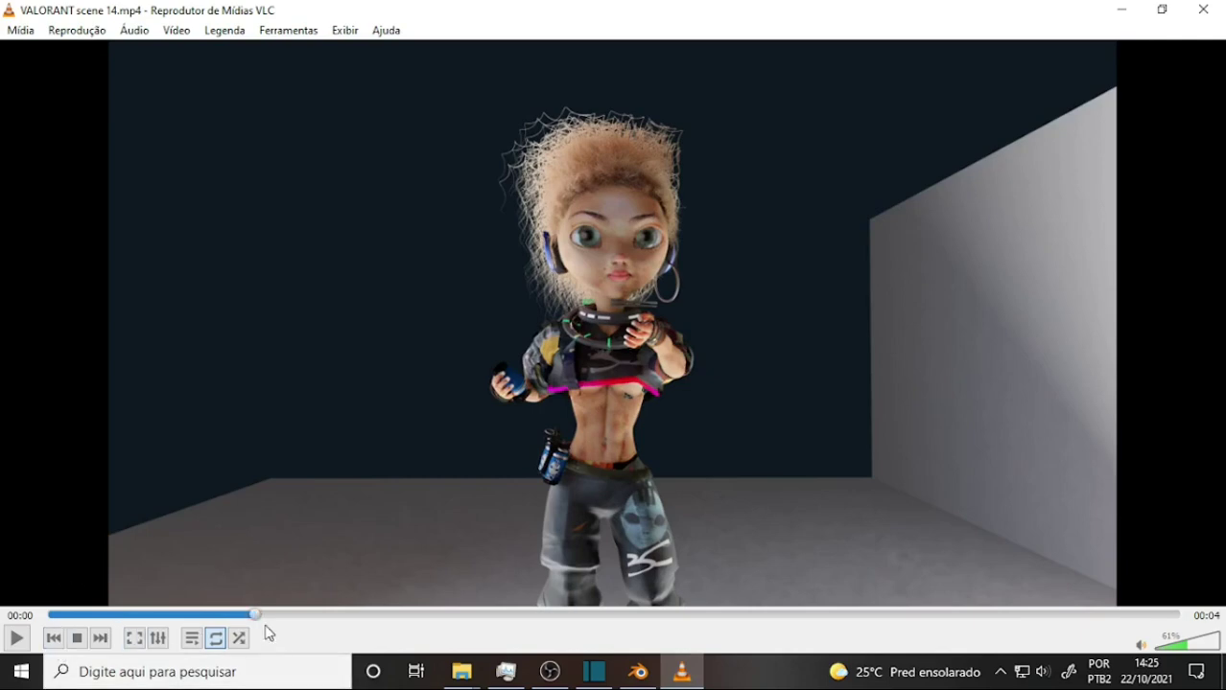
Step: Scrub through VALORANT scene 14.mp4 in VLC, then minimize VLC and OBS to bring Blender forward
mouse_move(257, 622)
left_mouse_down()
mouse_move(282, 654)
mouse_move(508, 676)
mouse_move(992, 674)
mouse_move(282, 686)
left_mouse_up()
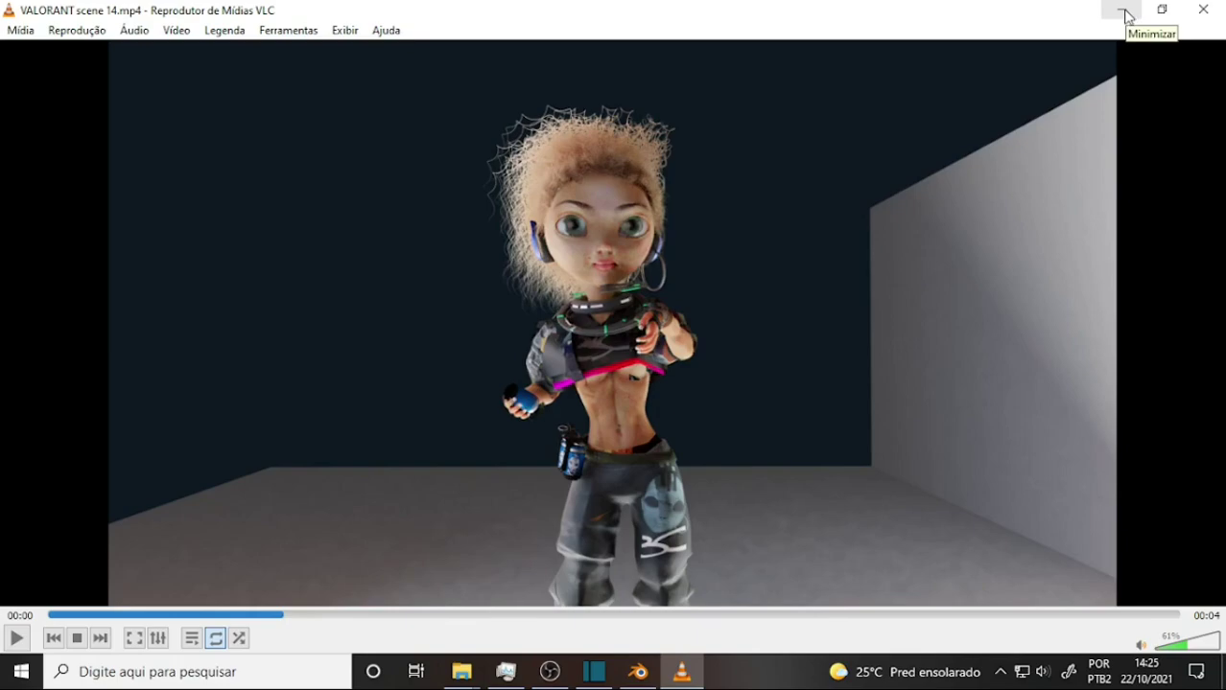
left_click(1128, 16)
left_click(1120, 11)
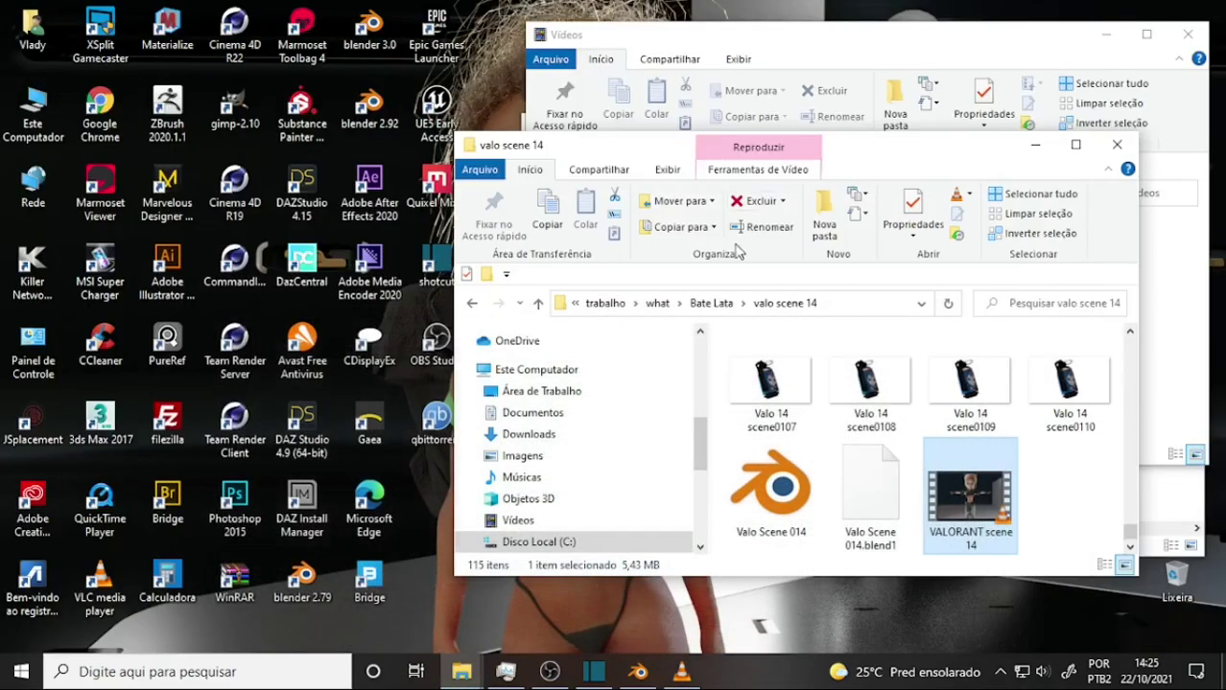
left_click(637, 671)
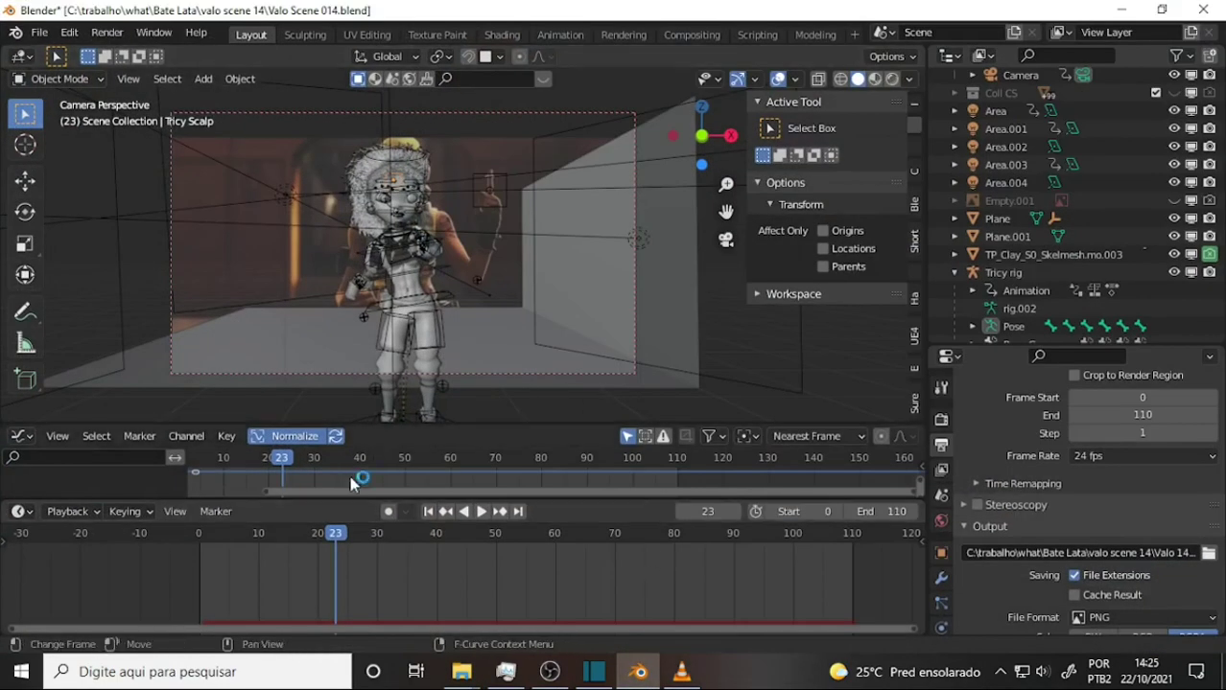
key("space")
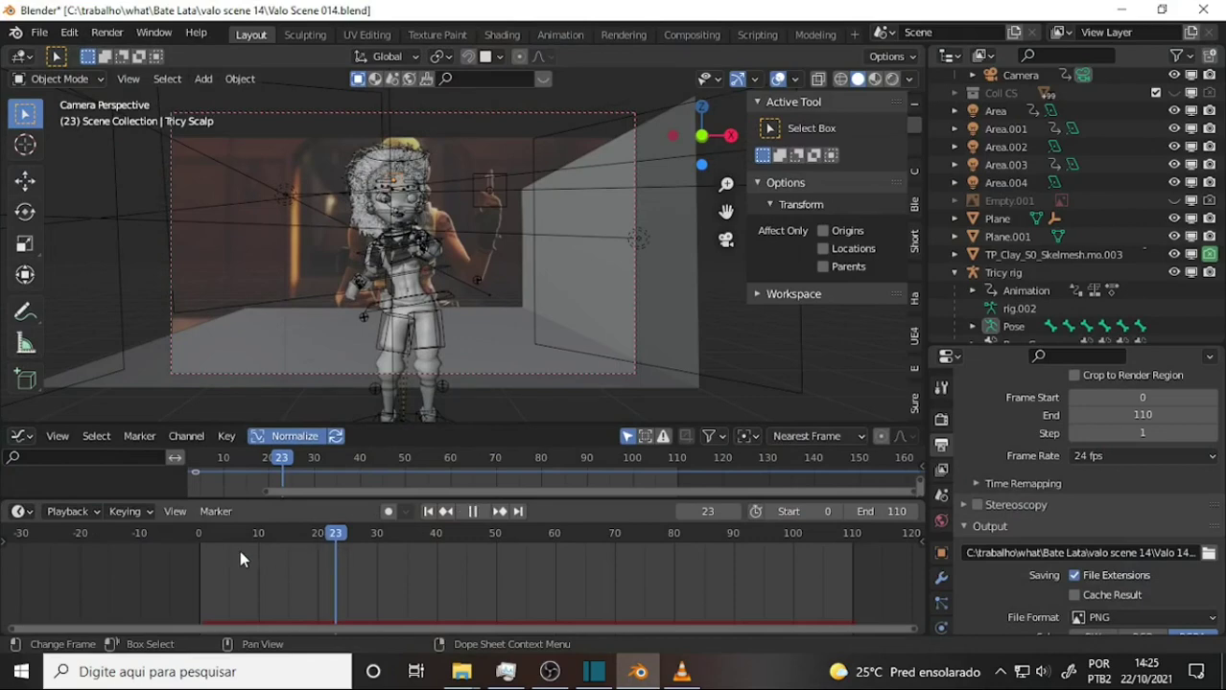
left_click(240, 550)
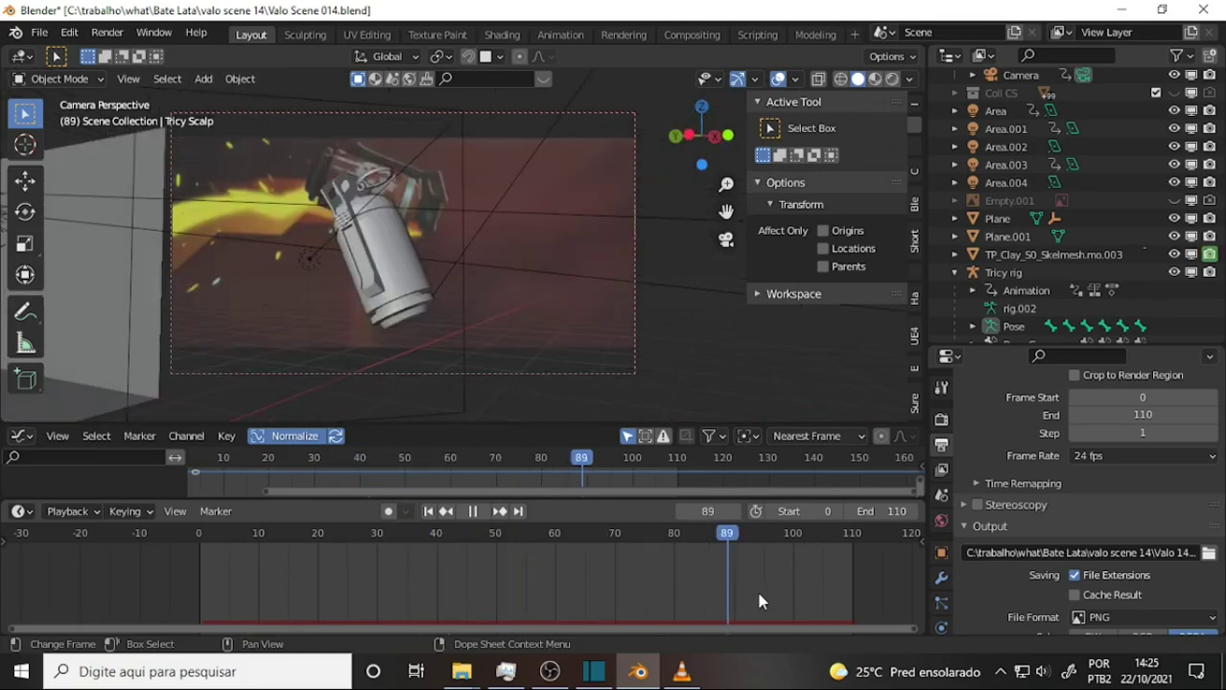
left_click_drag(426, 595, 341, 596)
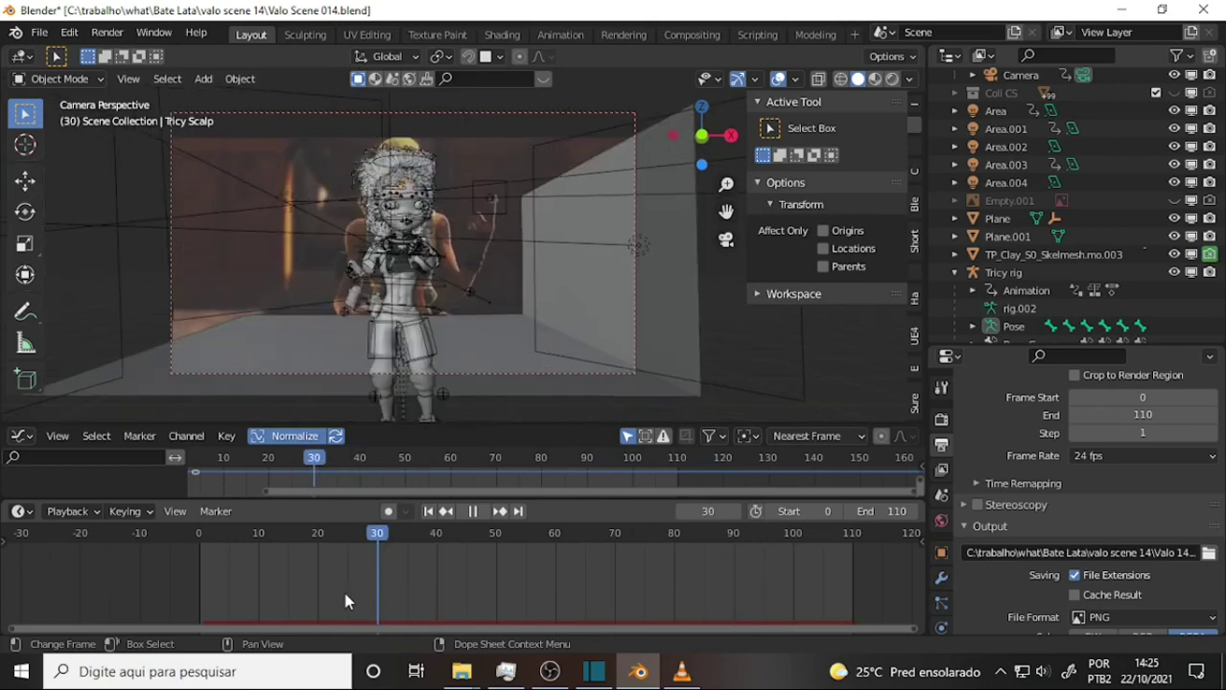
key("space")
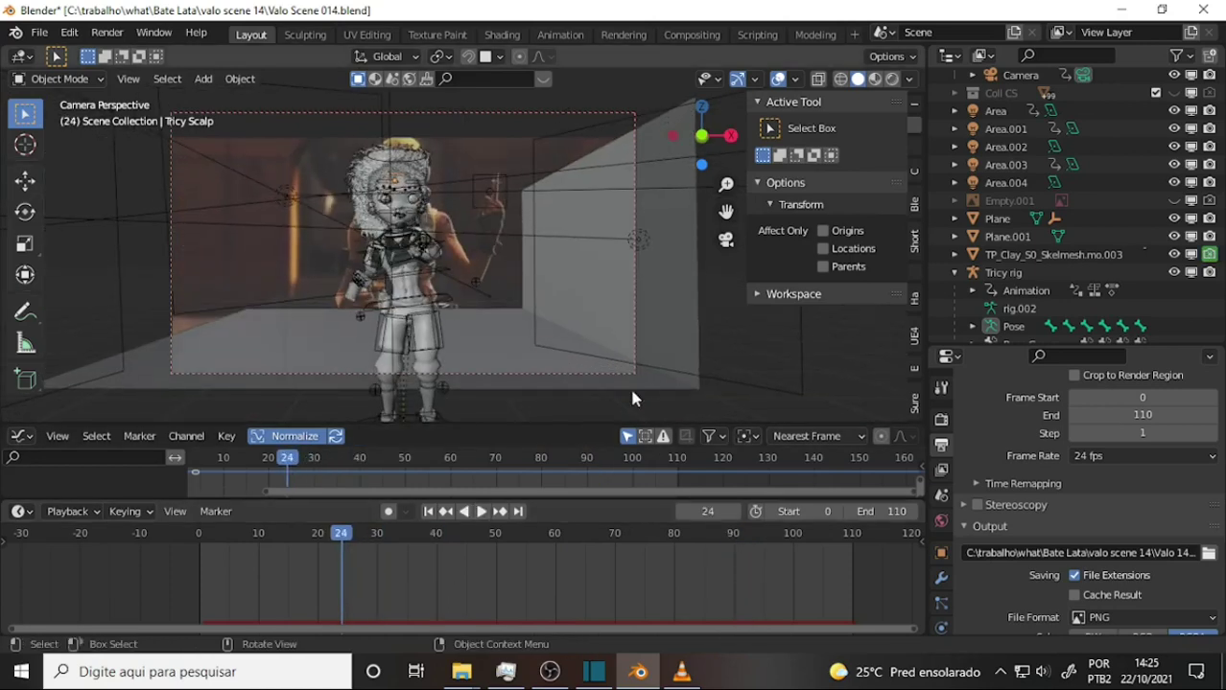
Step: Hide the Tricy rig in the viewport and play the animation from frame 10
left_click(439, 324)
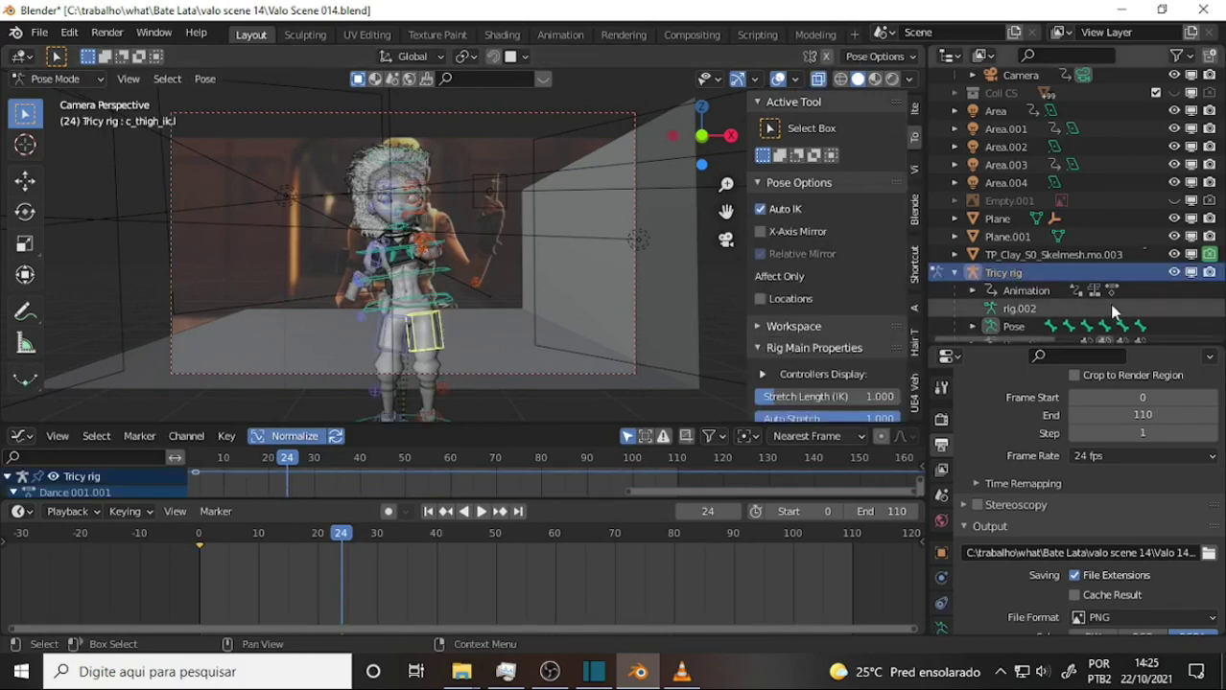
left_click(1174, 273)
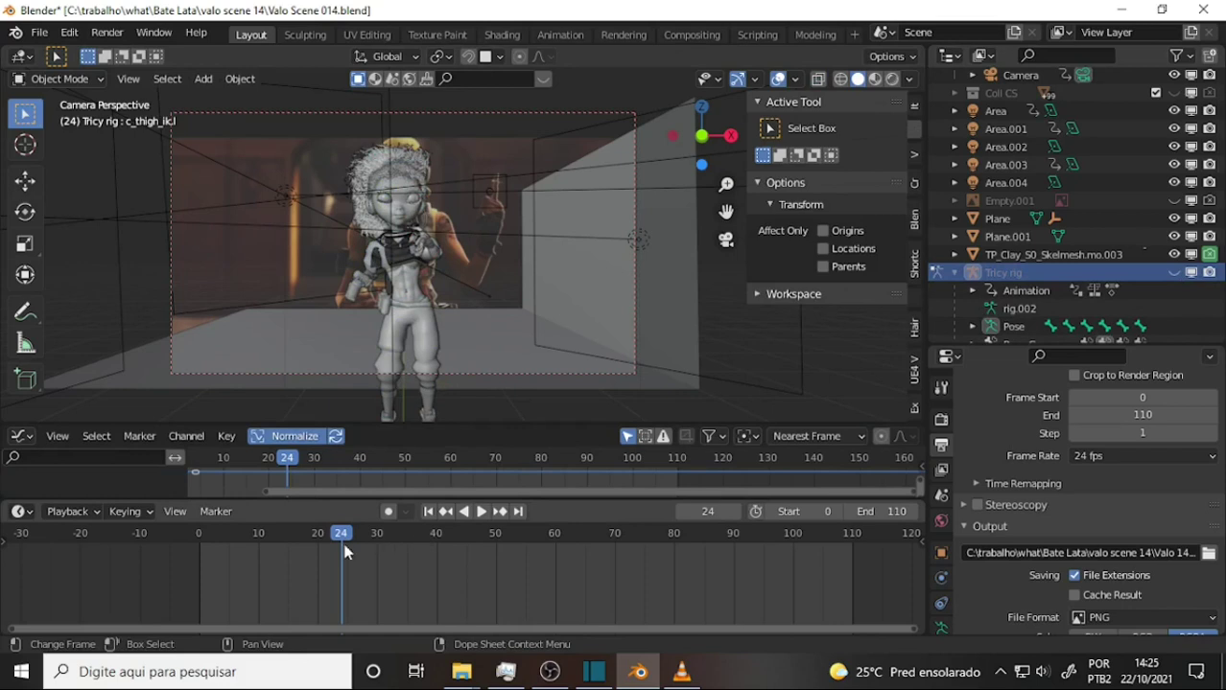
left_click_drag(329, 534, 253, 534)
key("space")
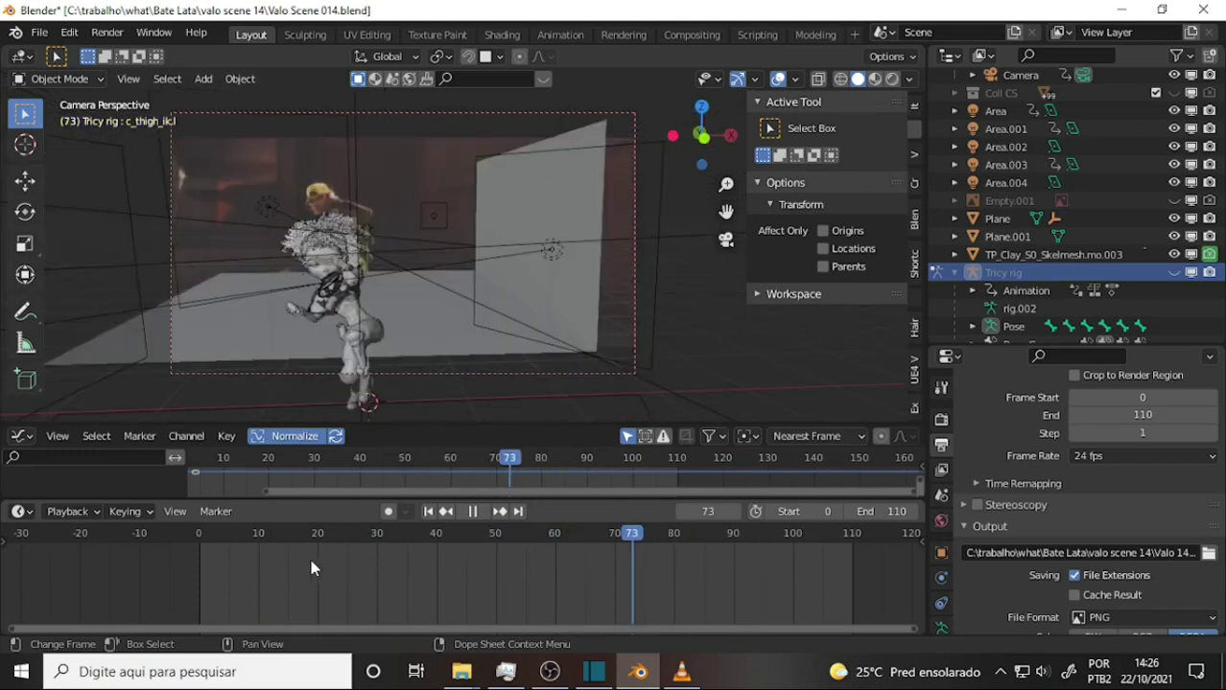
key("Escape")
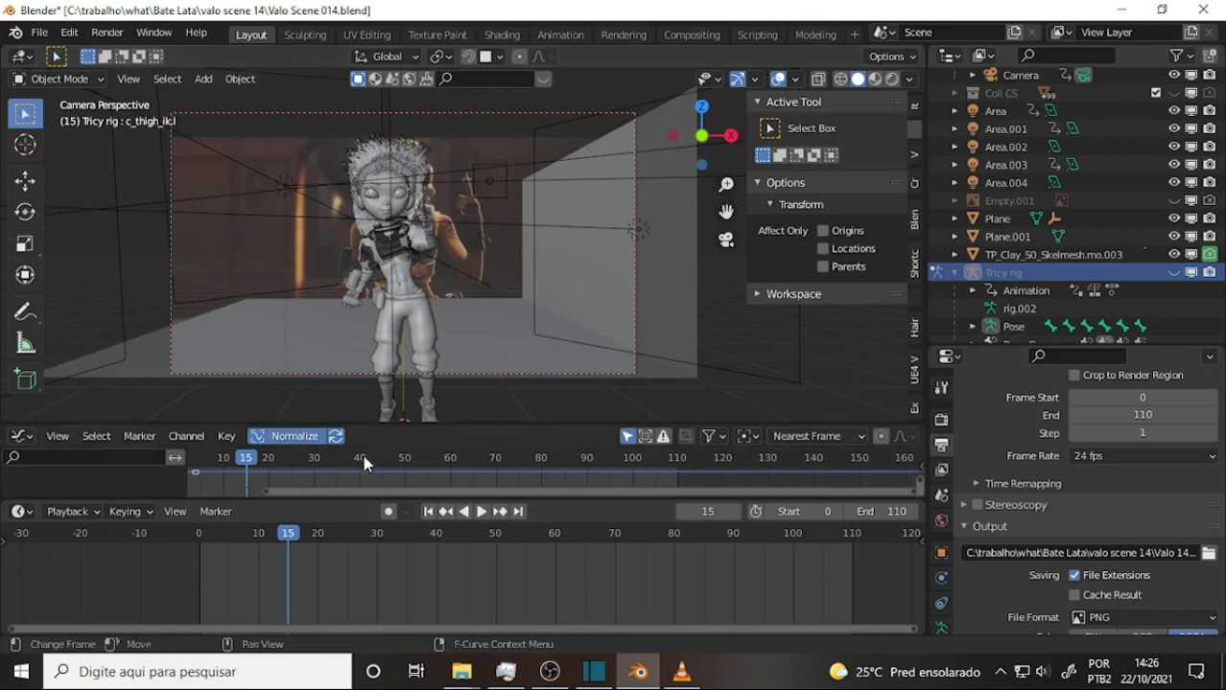
Step: Replay the animation from frame 14 and the first frame, stop at 36, then step through frames 22–37
left_click(284, 536)
key("space")
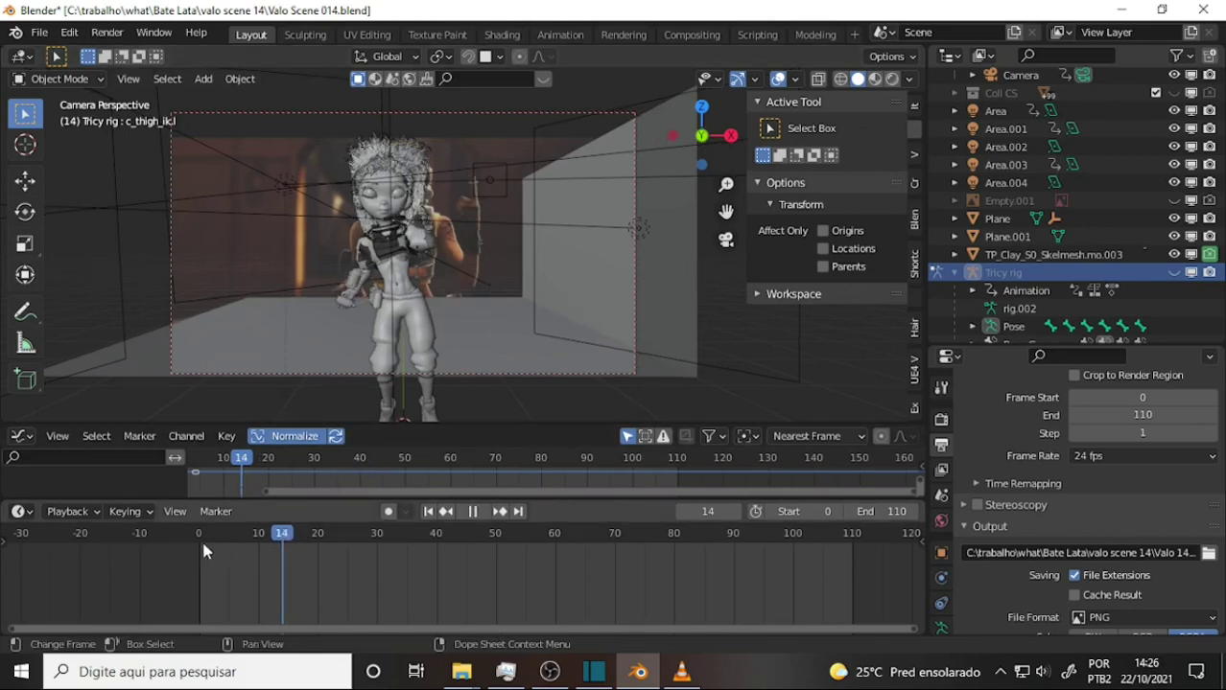
left_click(204, 549)
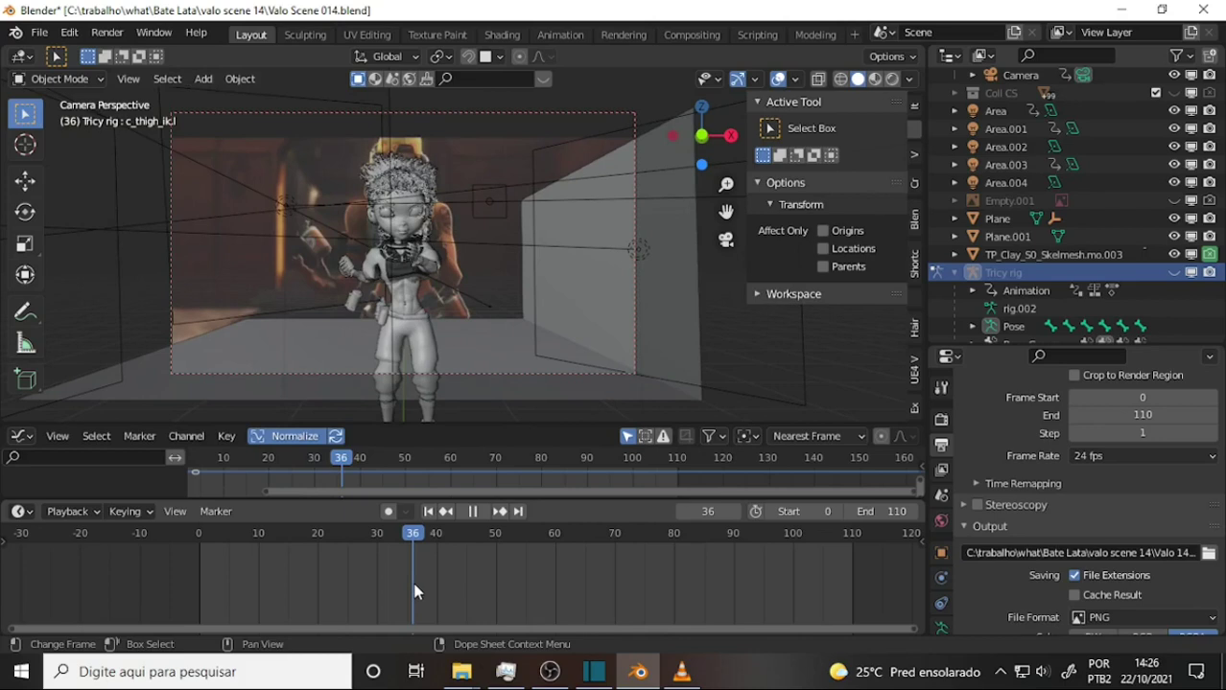
key("space")
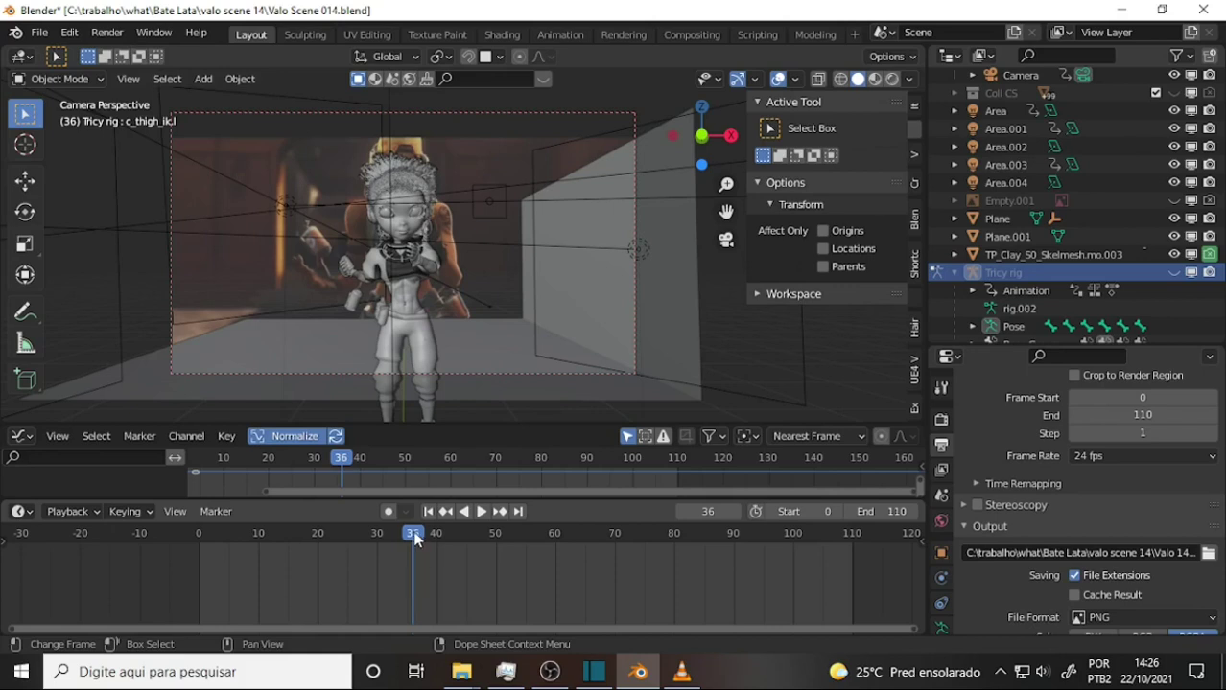
key("space")
left_click(324, 537)
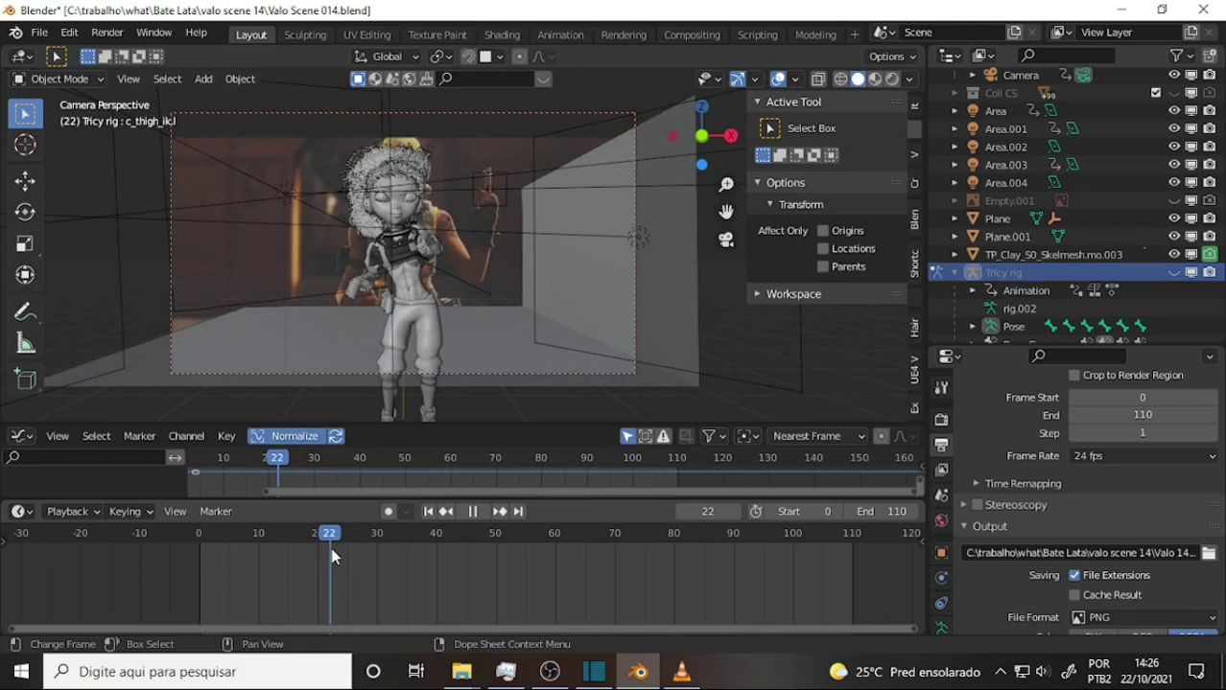
left_click_drag(332, 556, 463, 568)
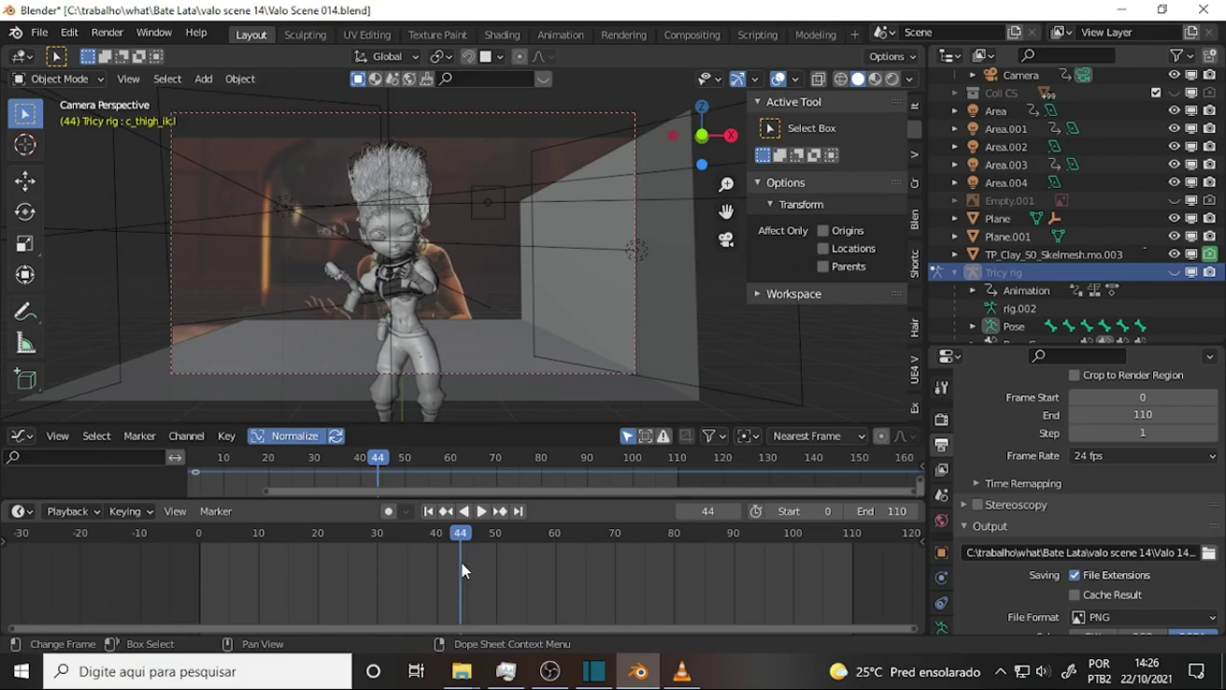
Step: Show the Empty.001 reference footage and play the animation from frame 24 against it
left_click(1172, 201)
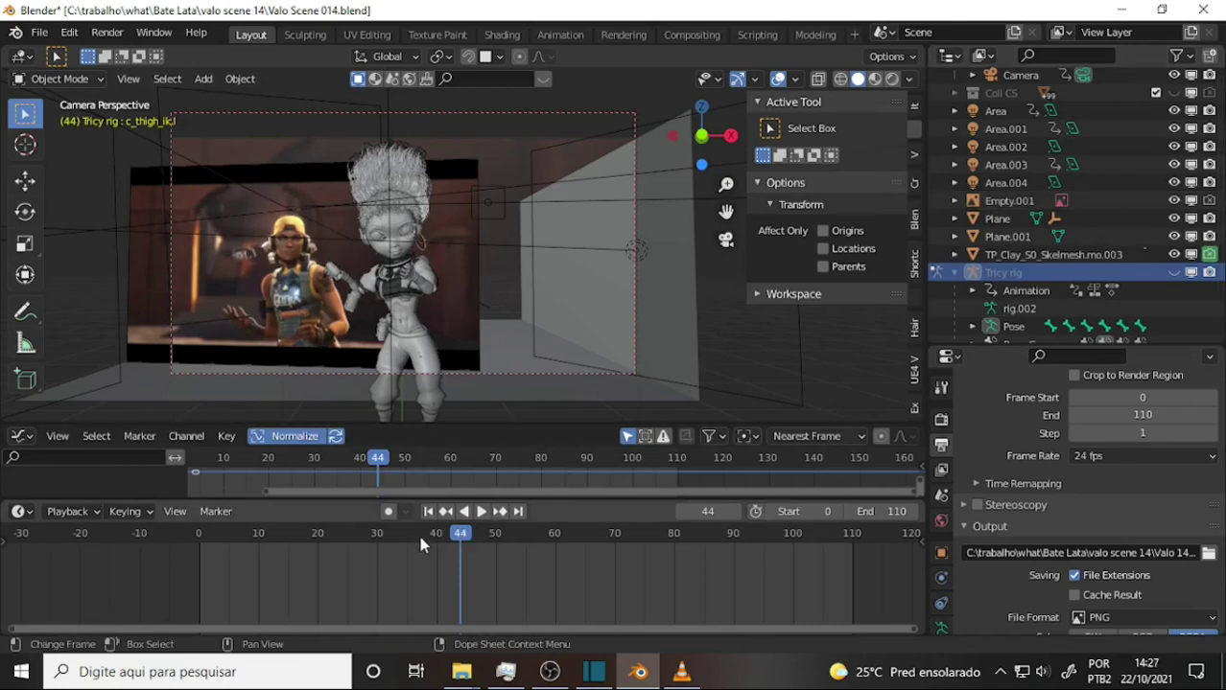
left_click_drag(420, 545, 338, 534)
key("space")
key("space")
key("space")
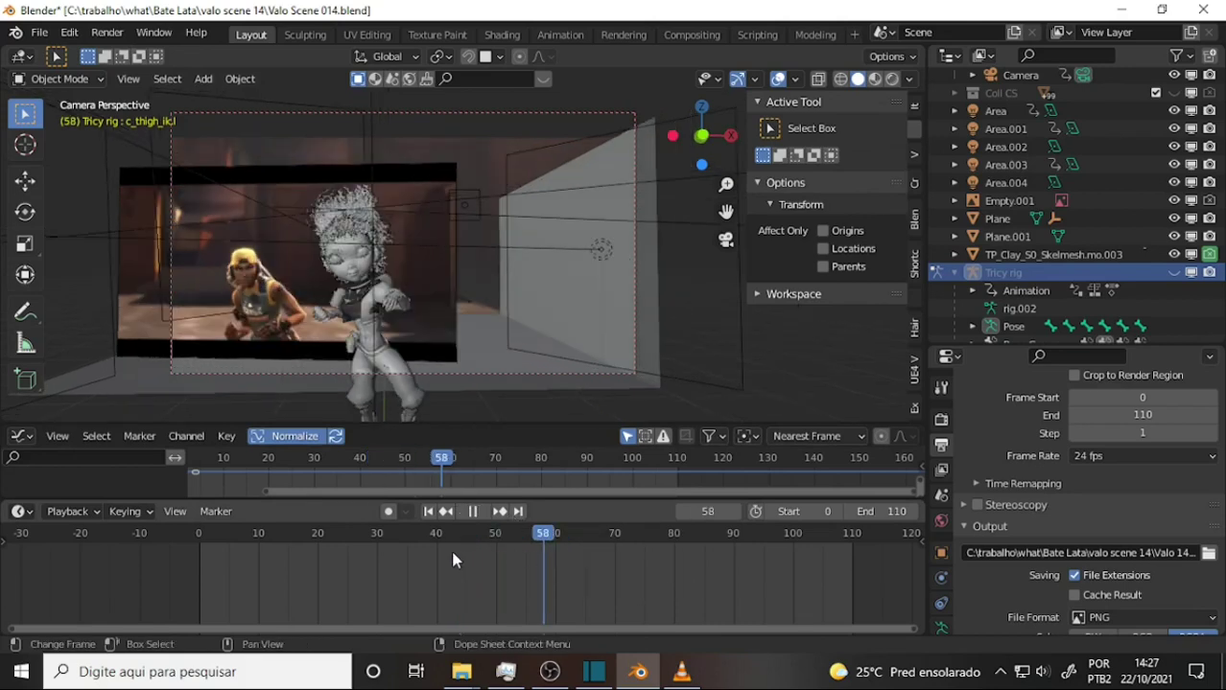
left_click(454, 560)
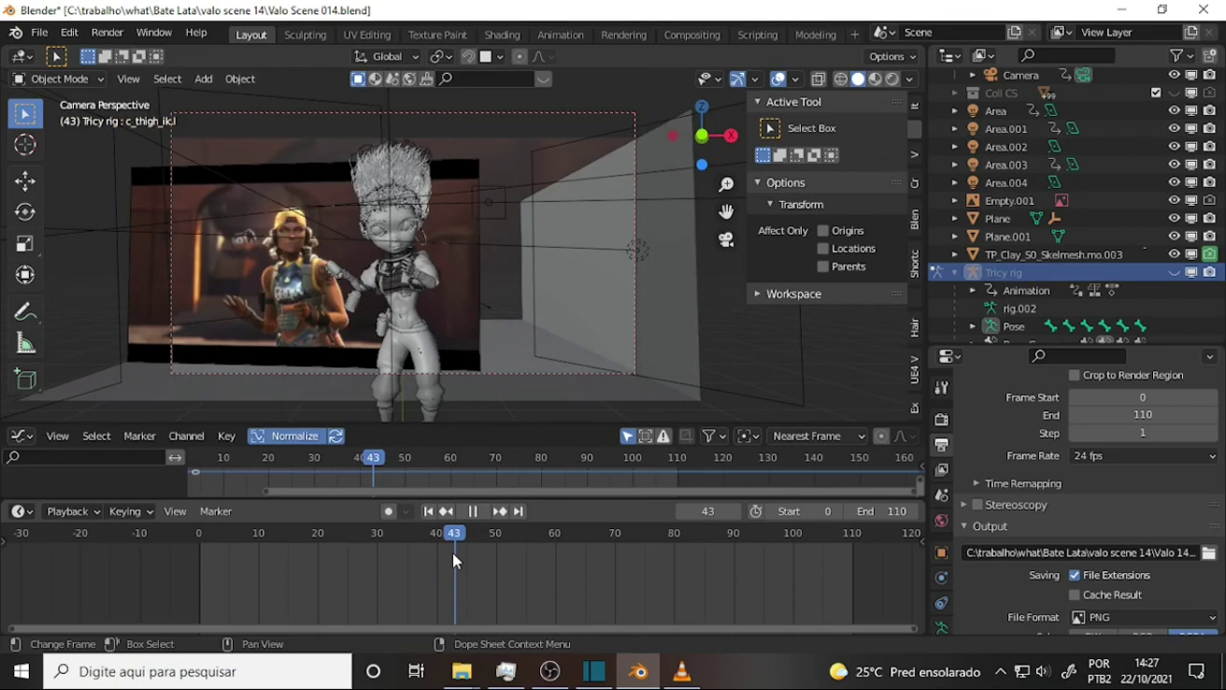
key("Escape")
Step: Replay while jumping between frames 28, 60, 30 and 25, stopping at 66, ending on frame 36
key("space")
left_click(367, 550)
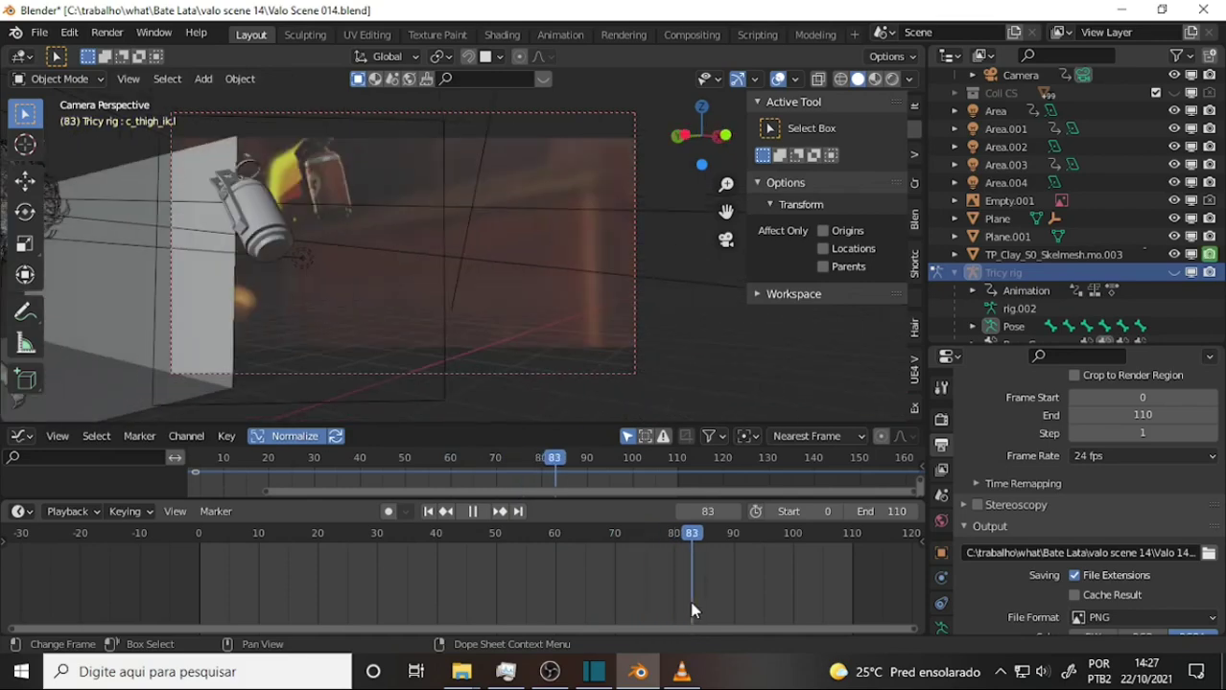
left_click(555, 604)
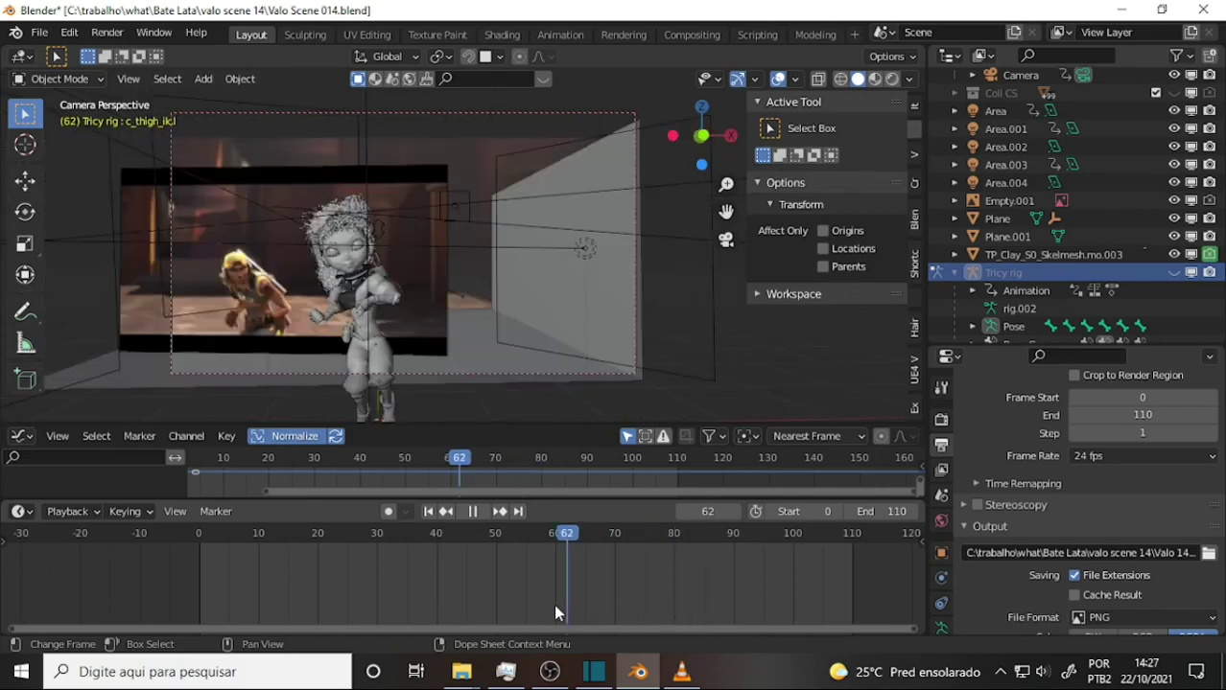
left_click(377, 589)
left_click(347, 591)
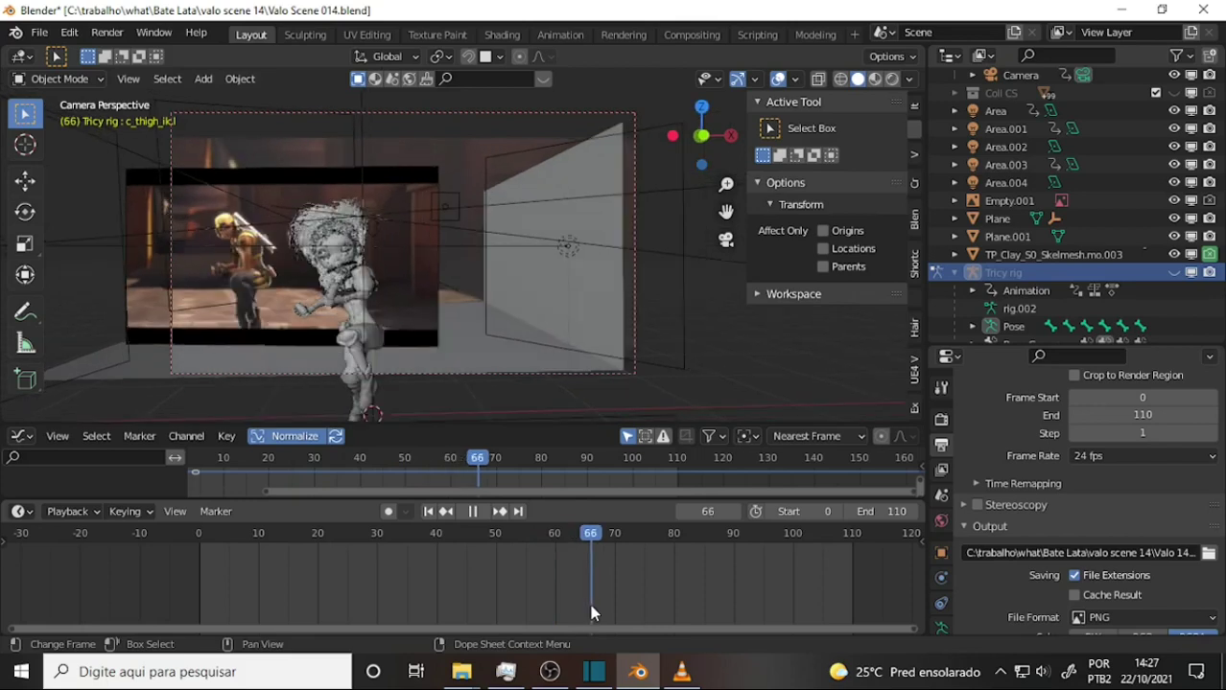
key("space")
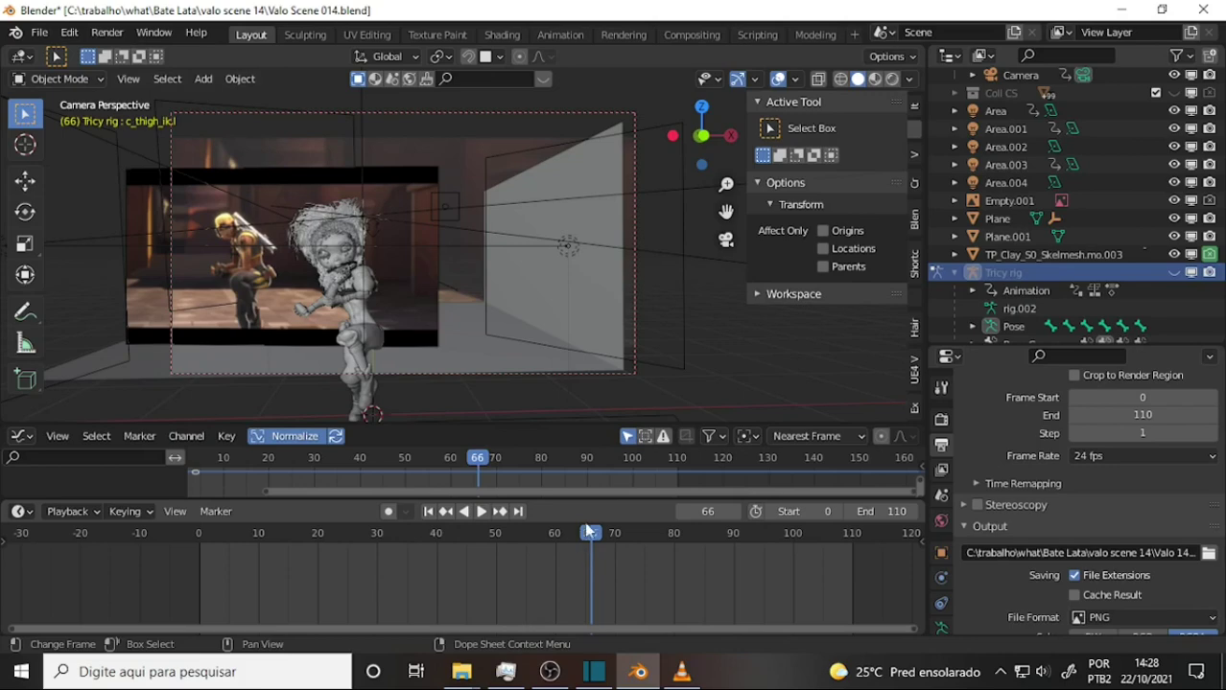
key("space")
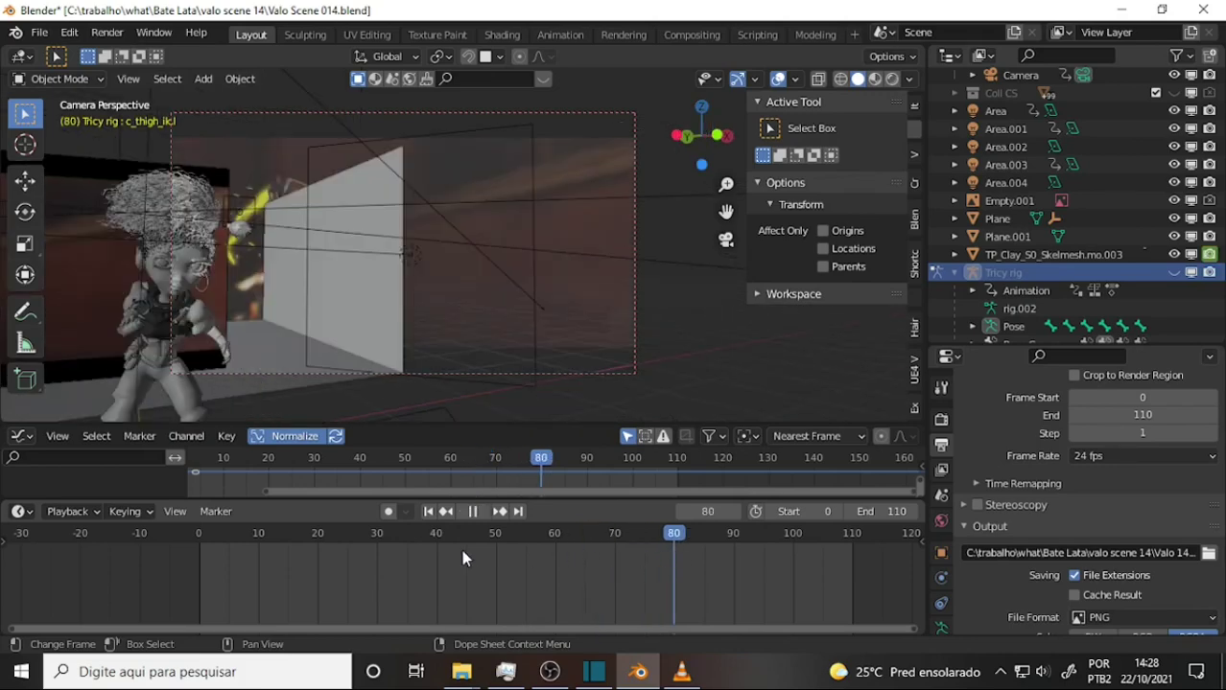
left_click(413, 561)
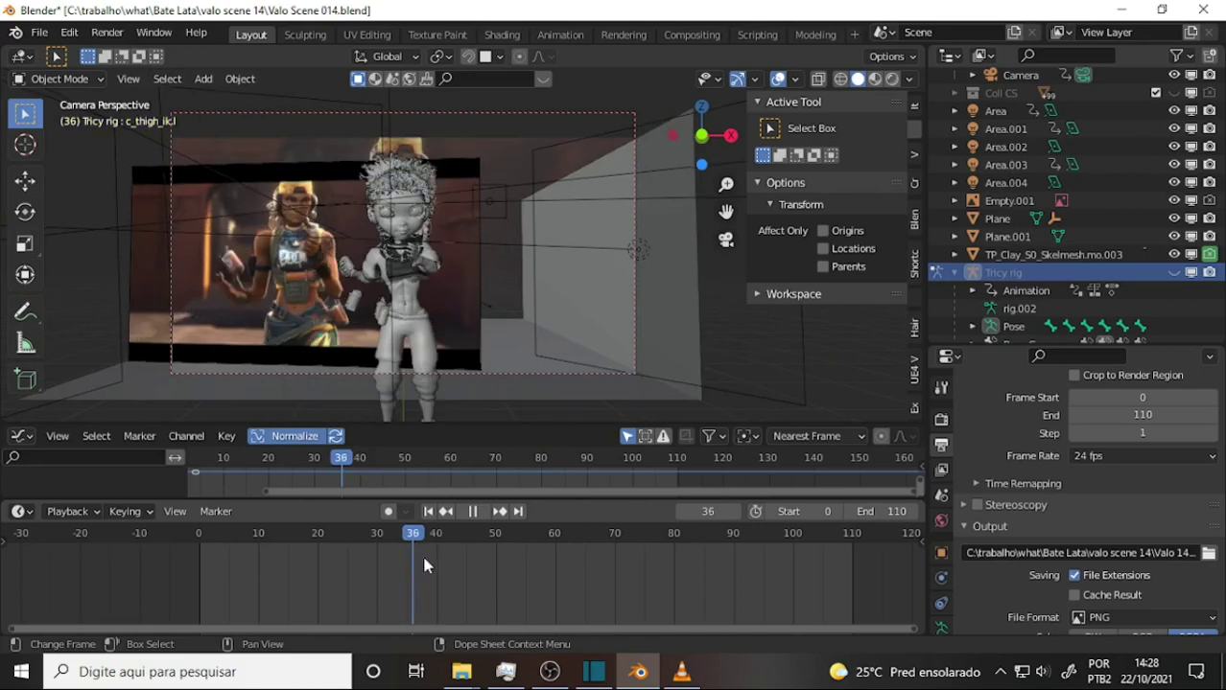
key("space")
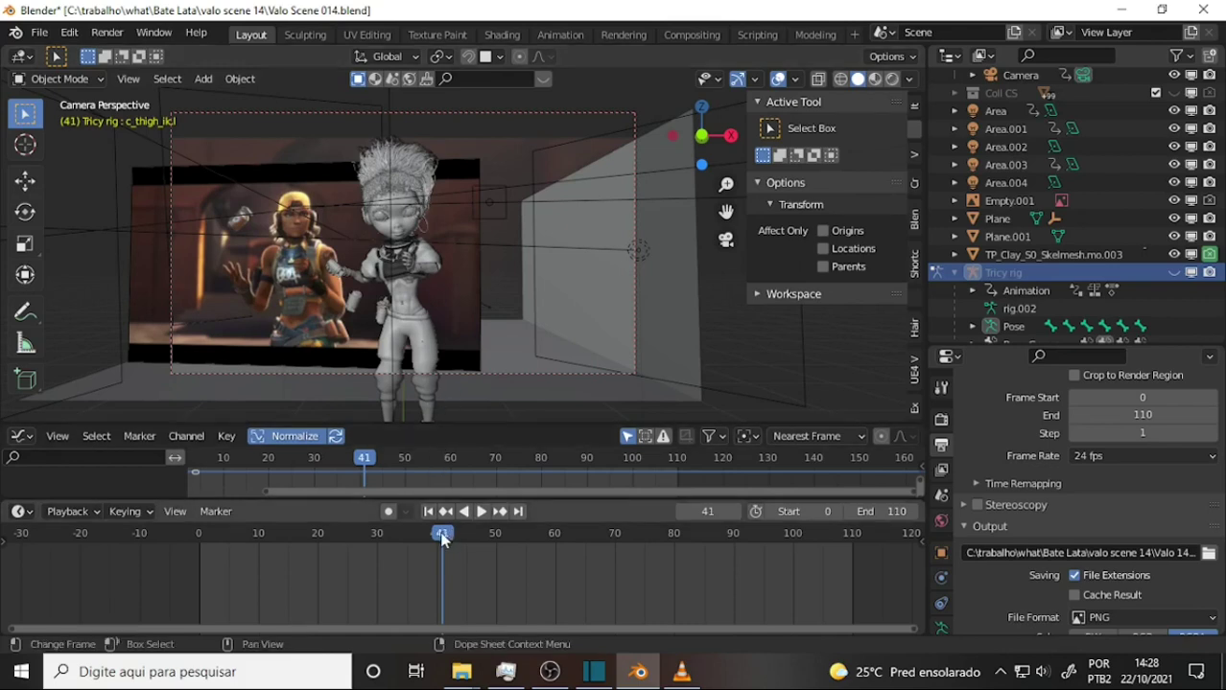
left_click(392, 534)
key("space")
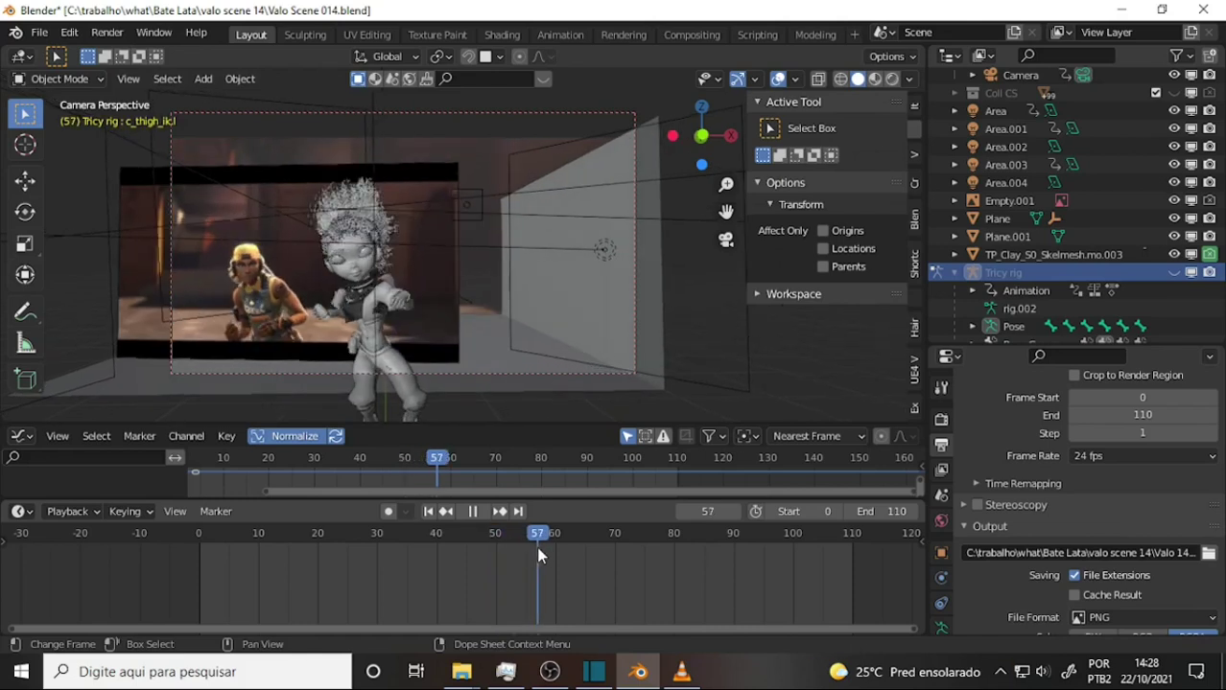
left_click_drag(537, 556, 491, 565)
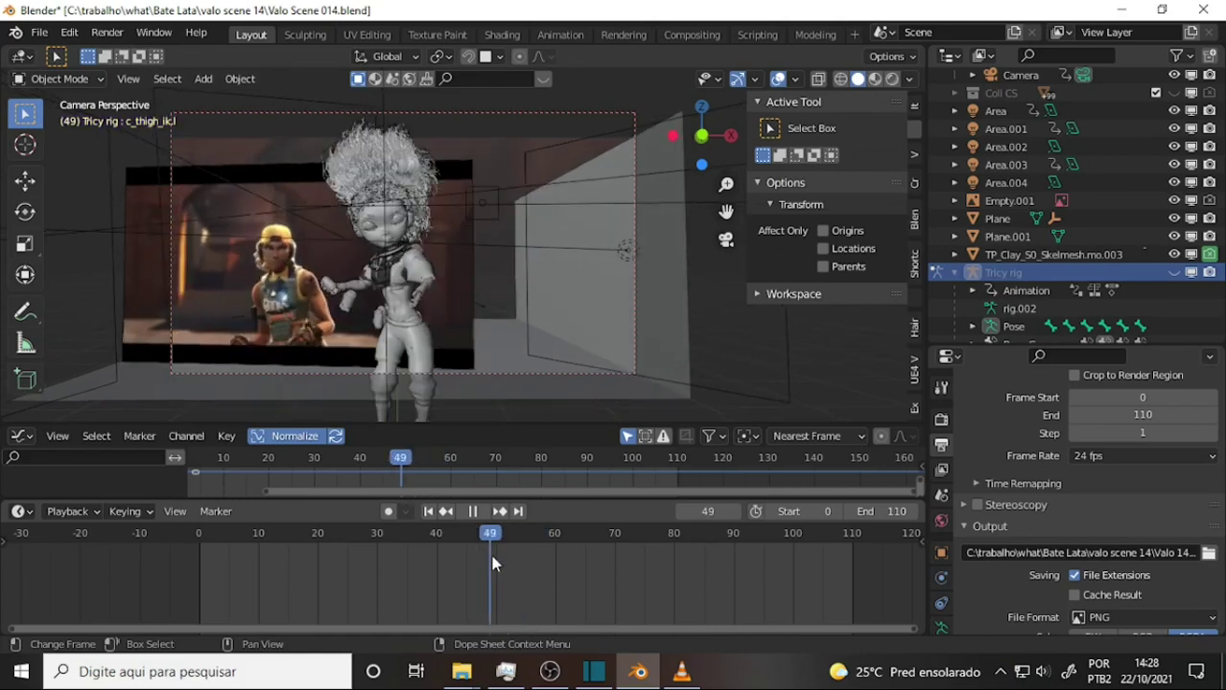
key("space")
key("space")
left_click(401, 537)
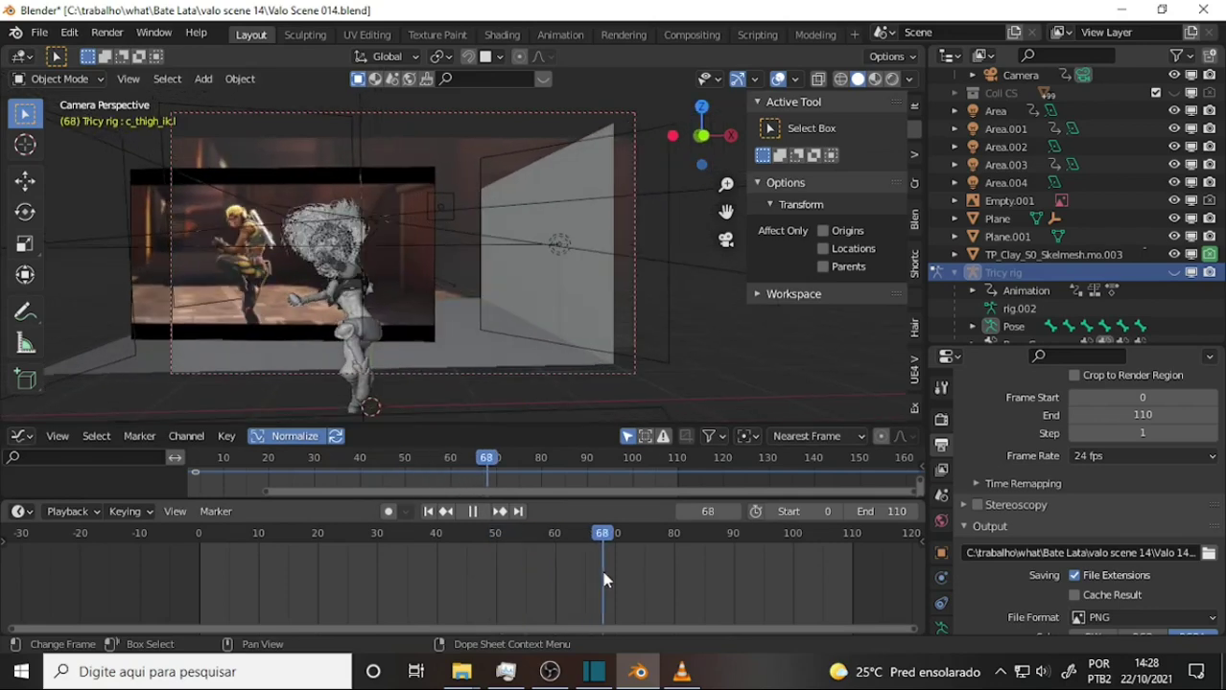
left_click(484, 574)
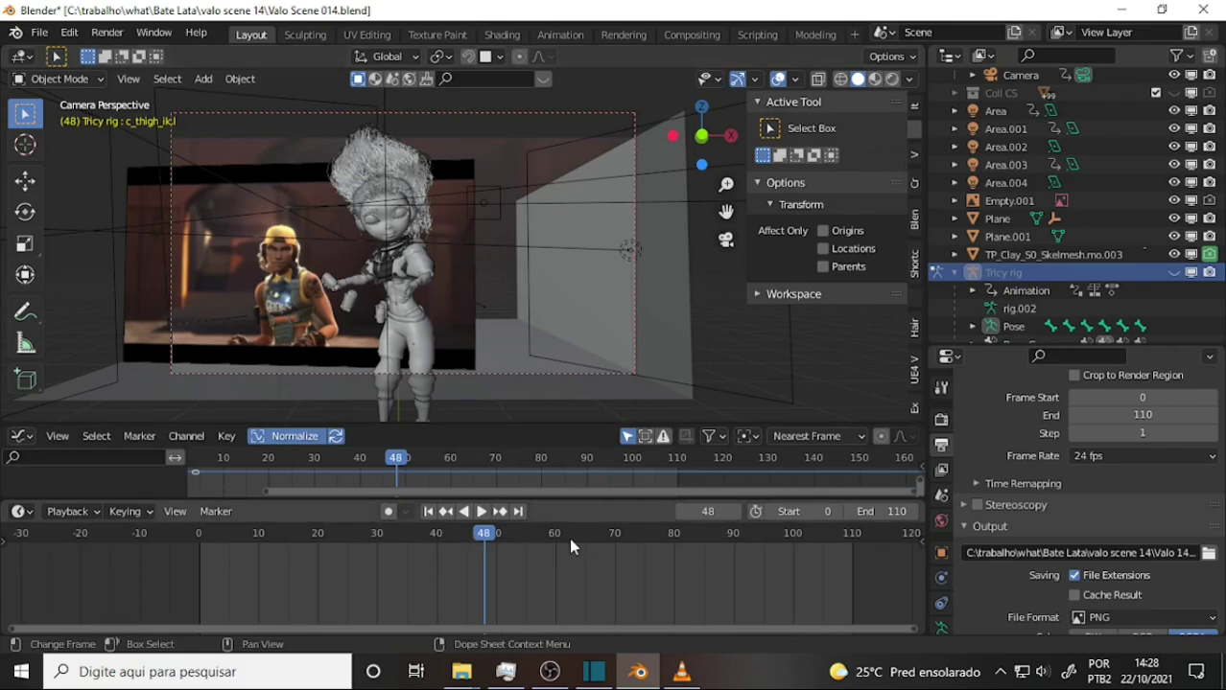
key("space")
left_click(436, 564)
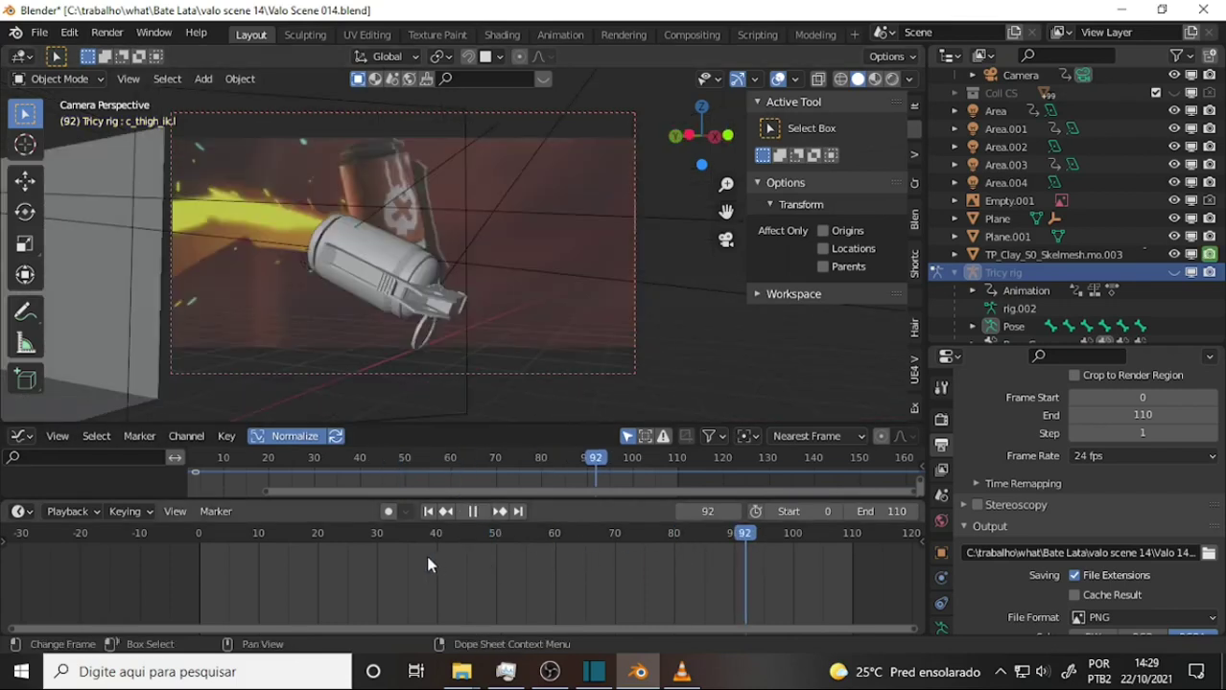
left_click(413, 565)
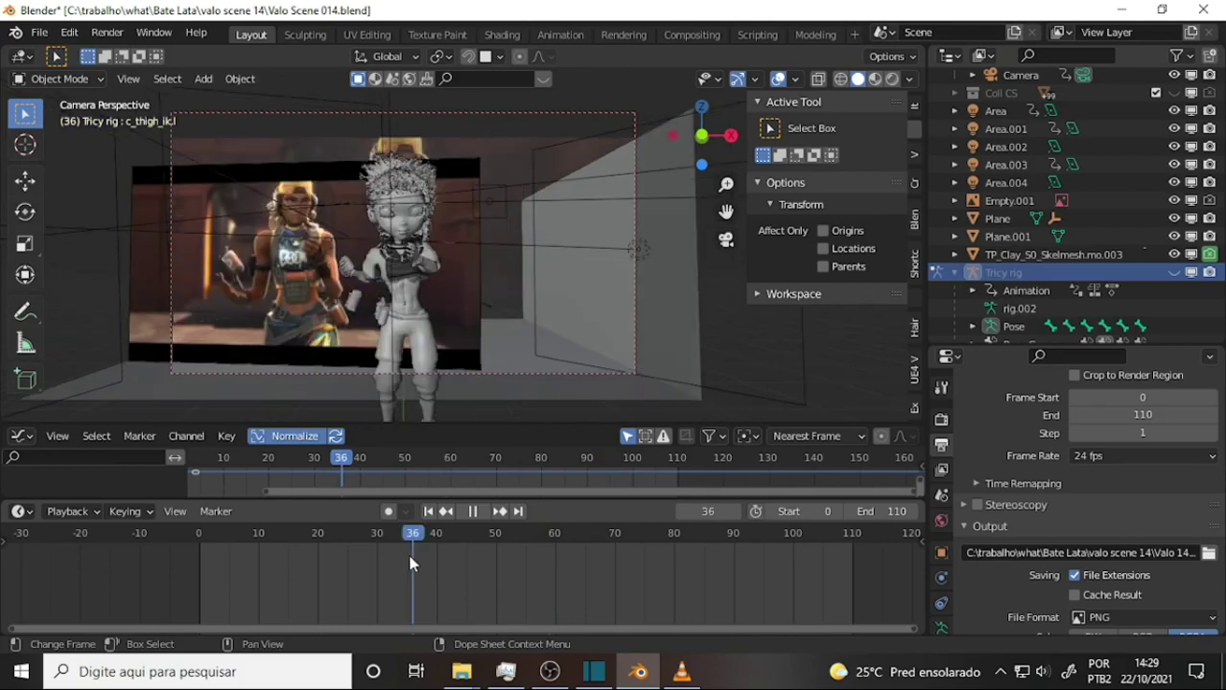
key("space")
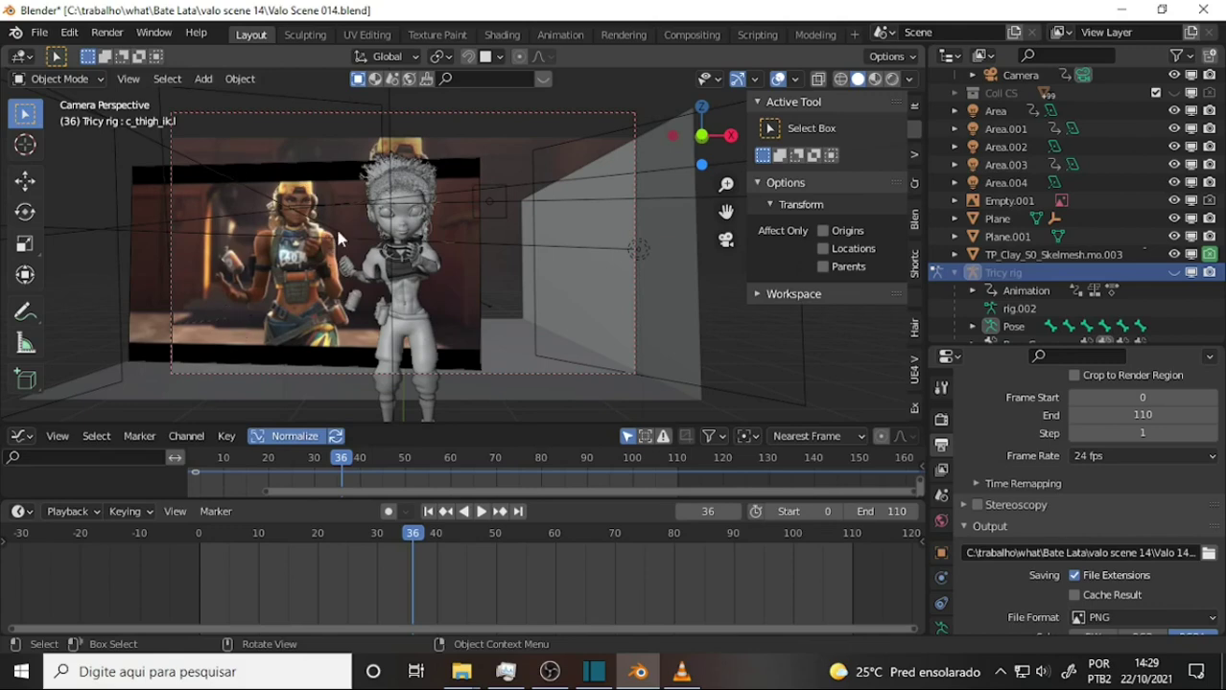
scroll(437, 298, "up", 2)
scroll(422, 287, "up", 2)
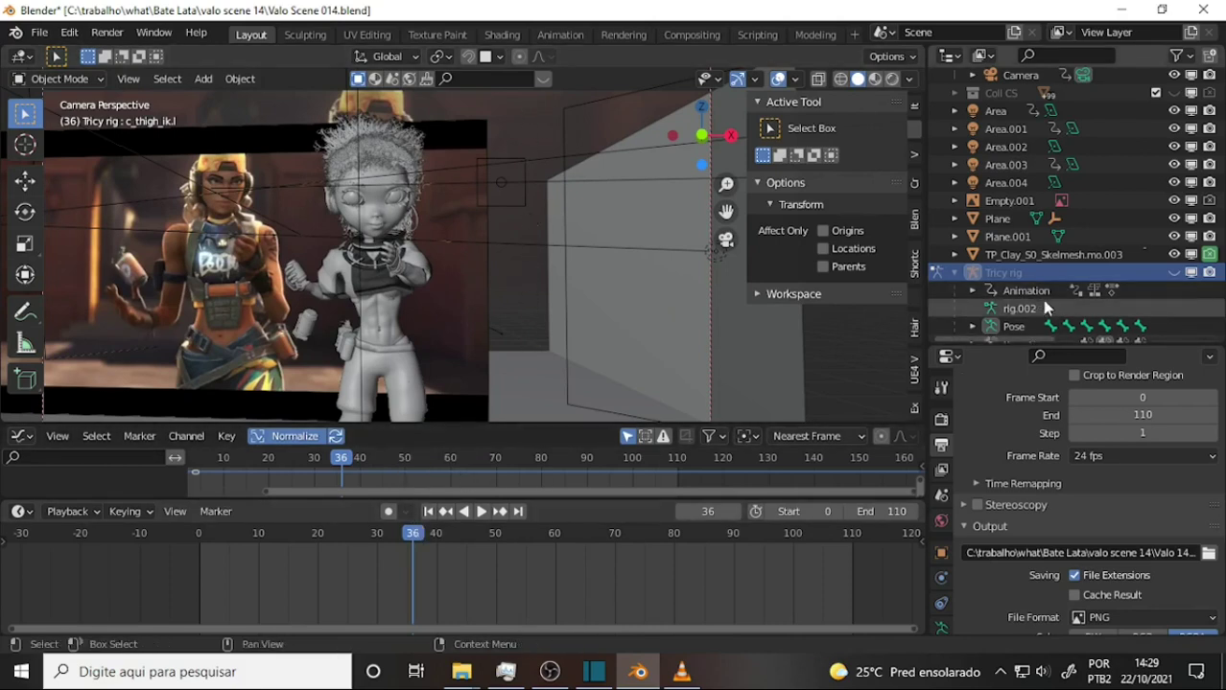
left_click(1174, 272)
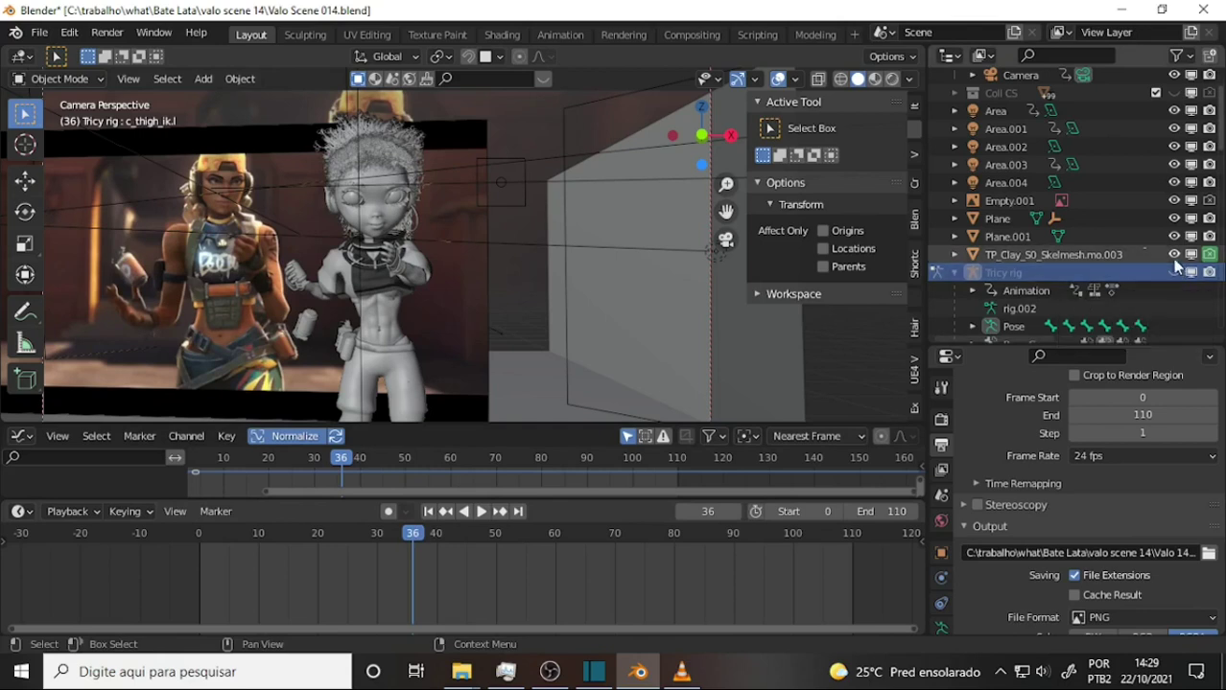
left_click(1174, 201)
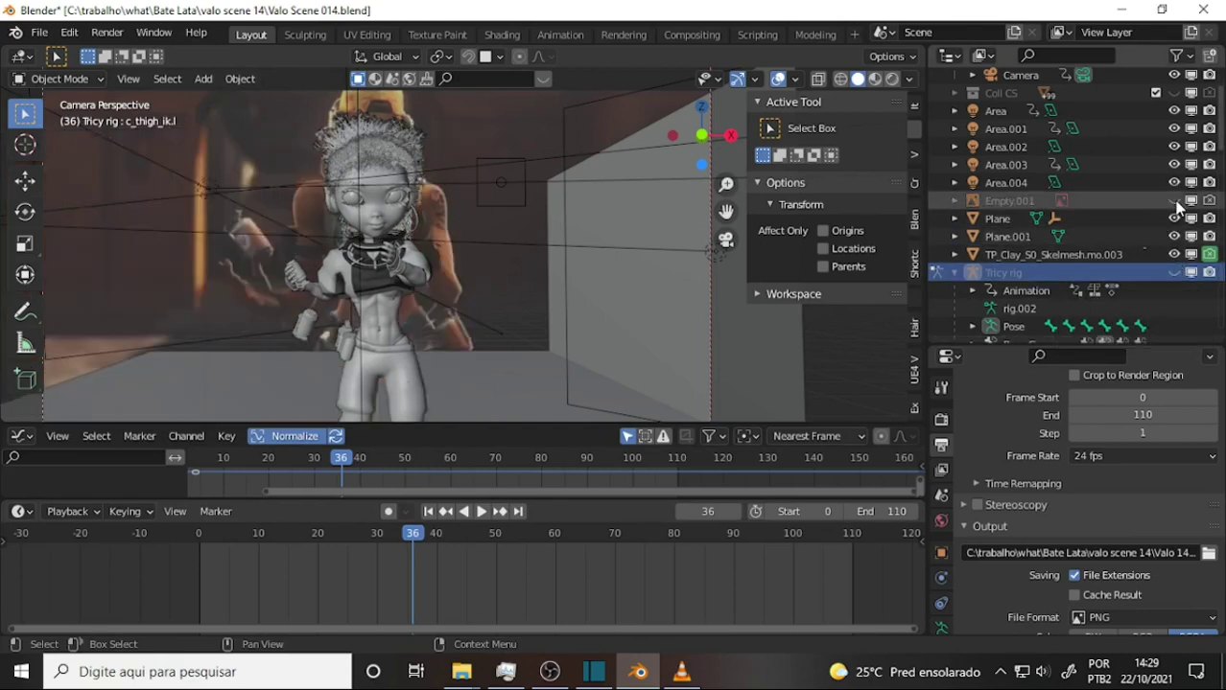
left_click(1174, 200)
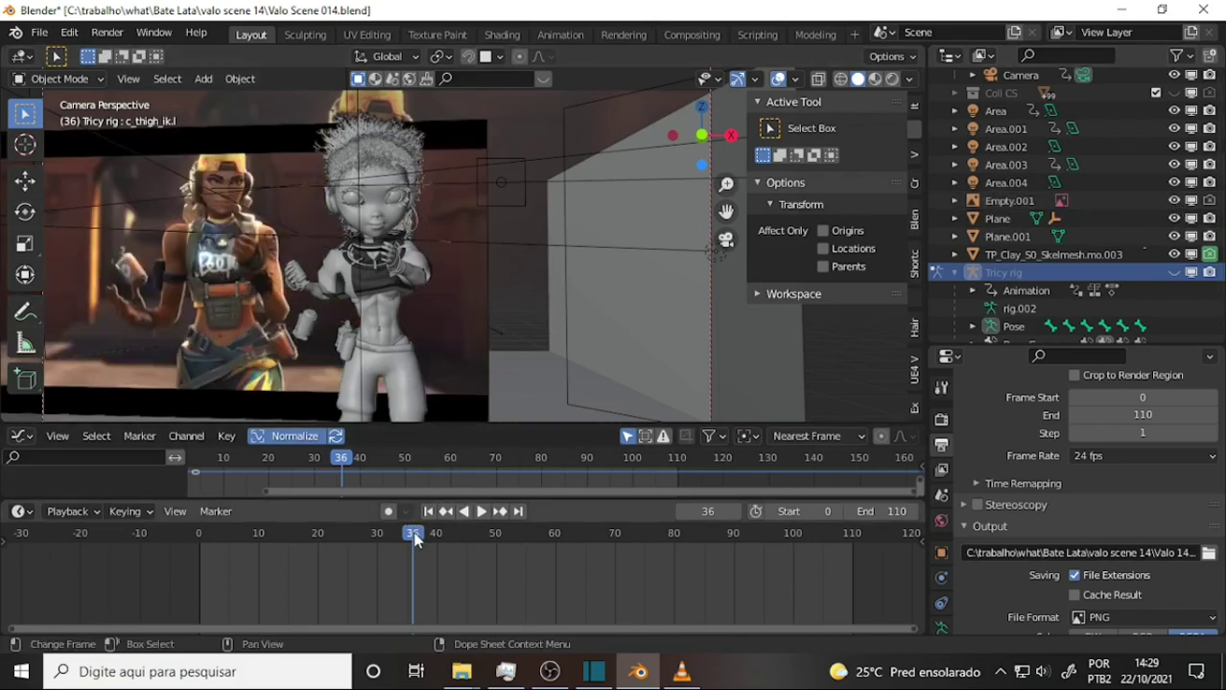
left_click_drag(395, 535, 406, 537)
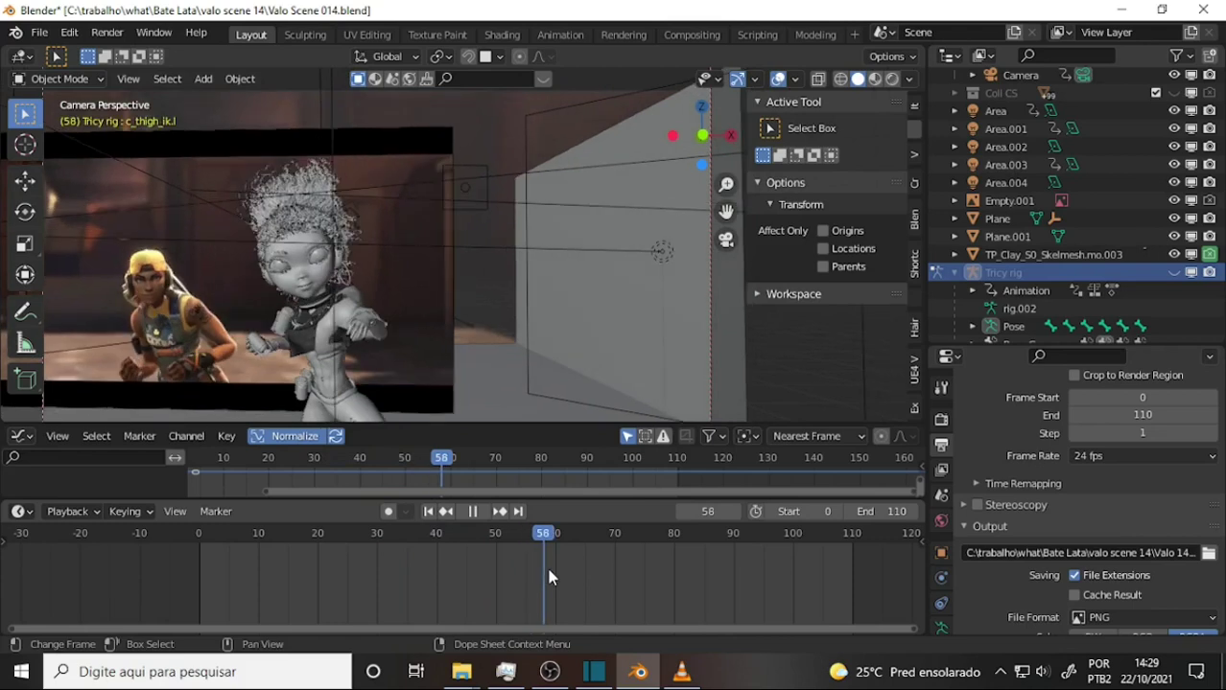
key("space")
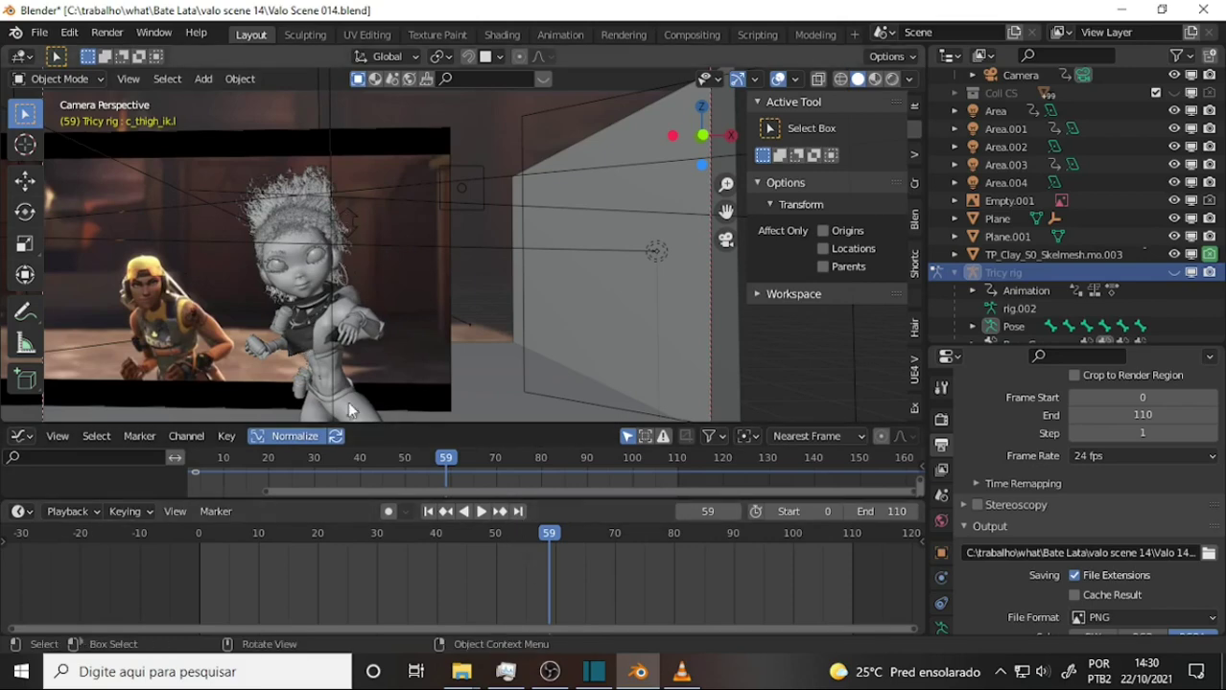
key("space")
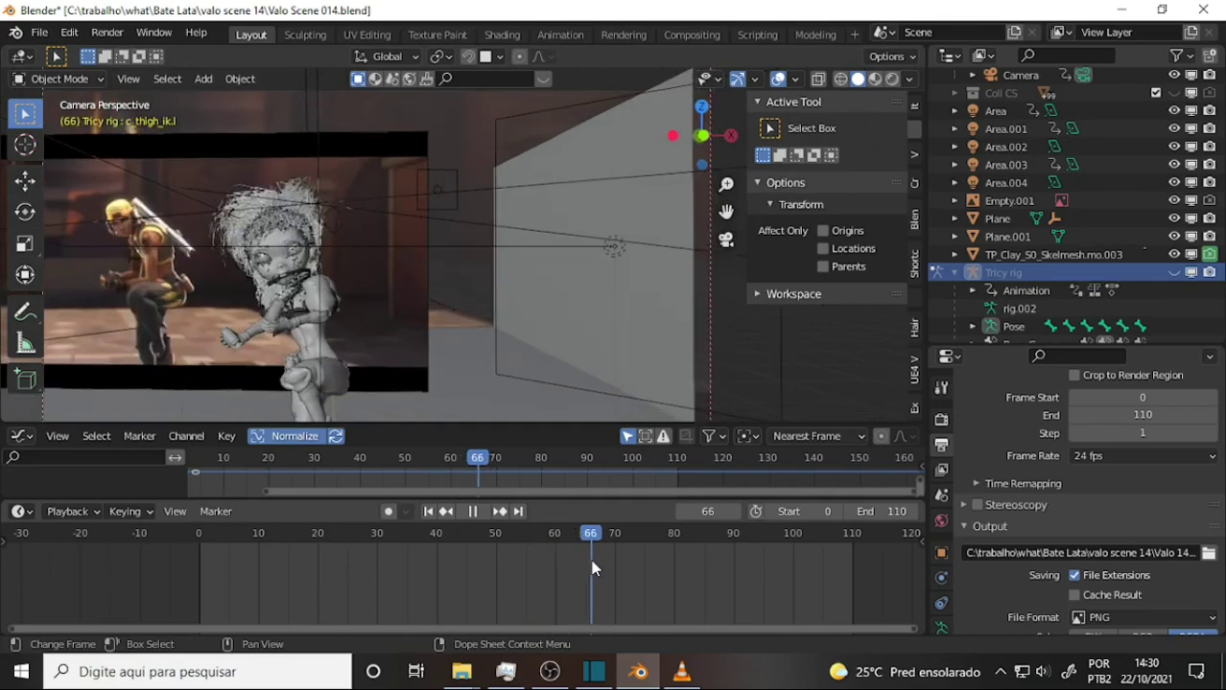
key("space")
left_click(682, 673)
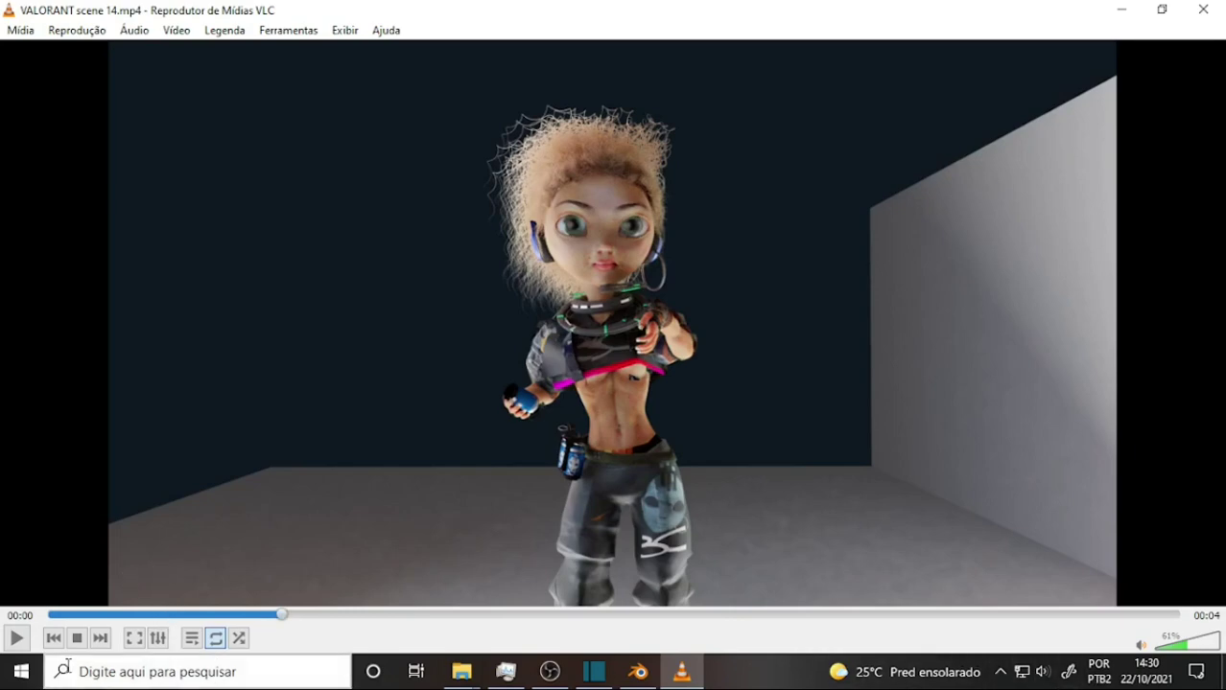
left_click(16, 638)
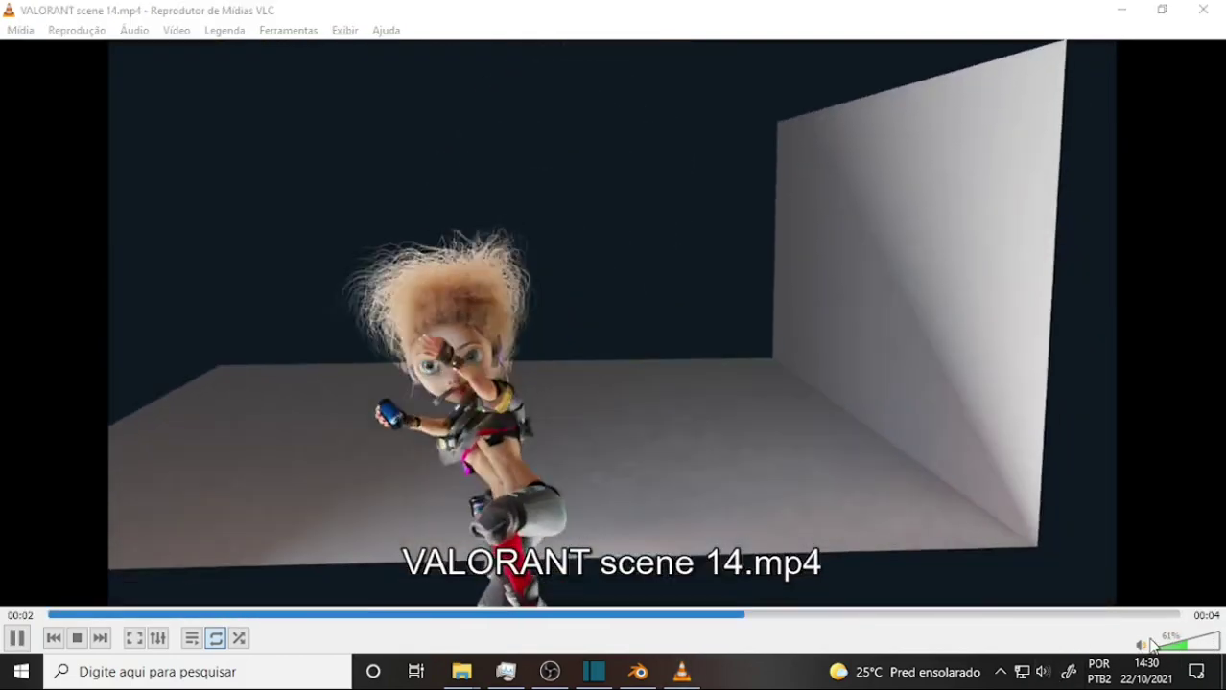
left_click(1044, 672)
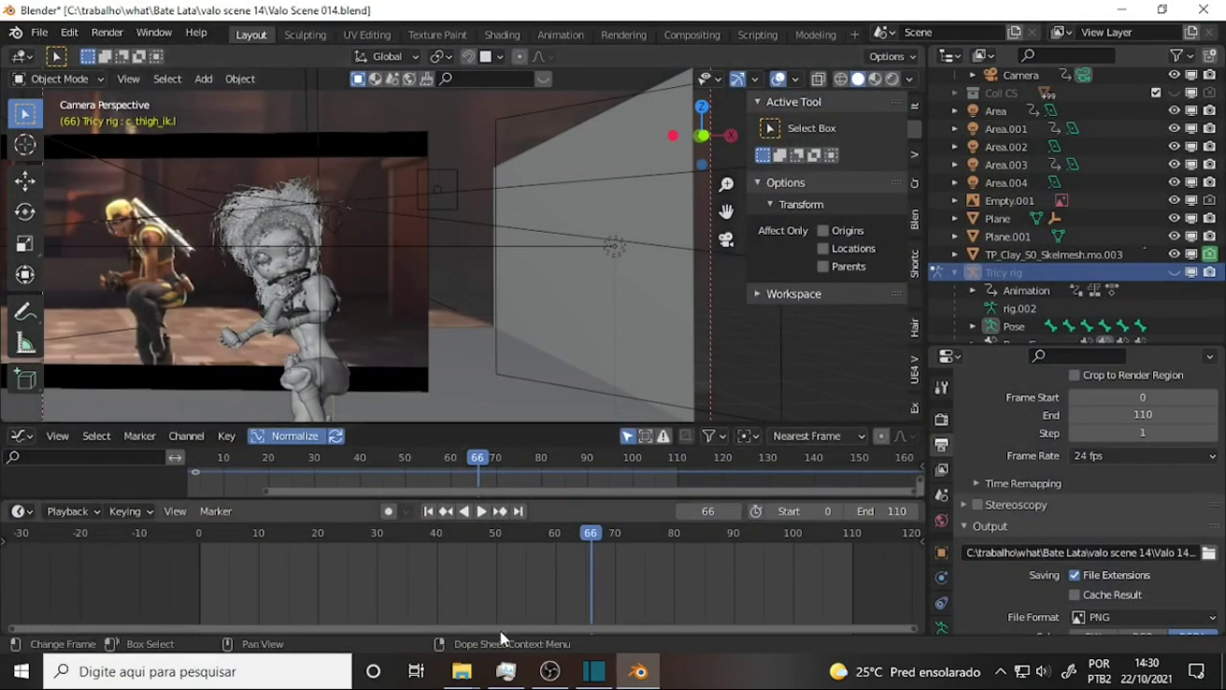
mouse_move(461, 671)
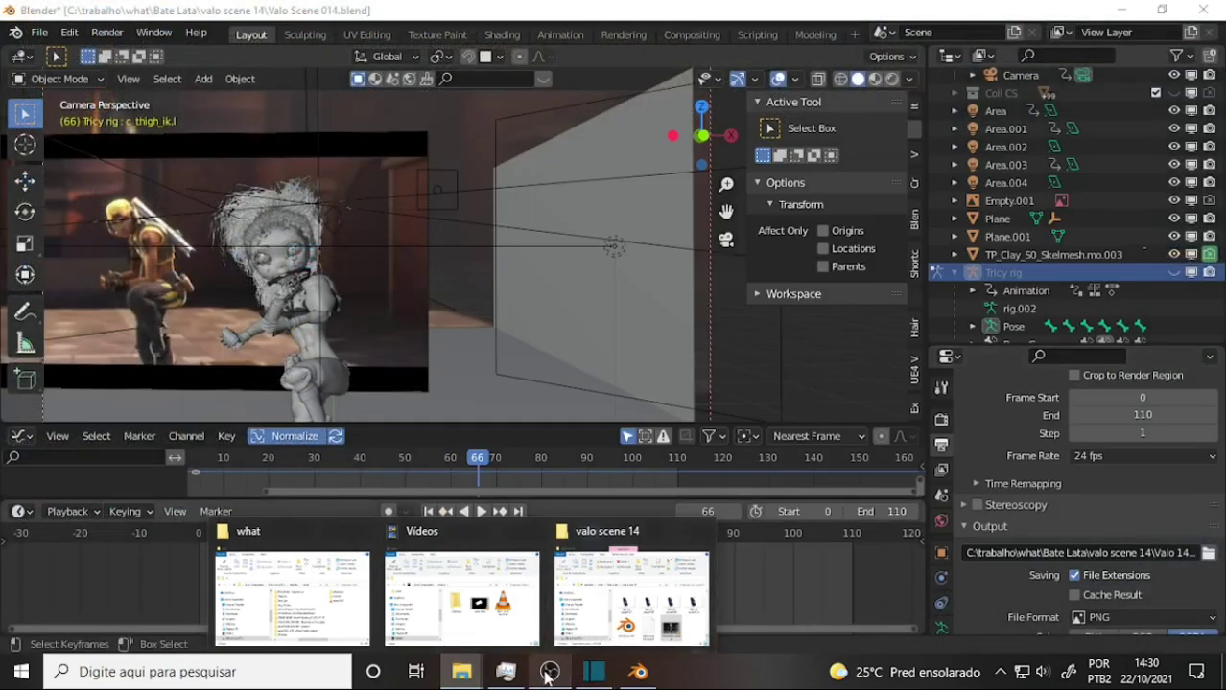
Step: Replay VALORANT scene 14.mp4 in VLC from the start, pause at one second, then close VLC
left_click(548, 673)
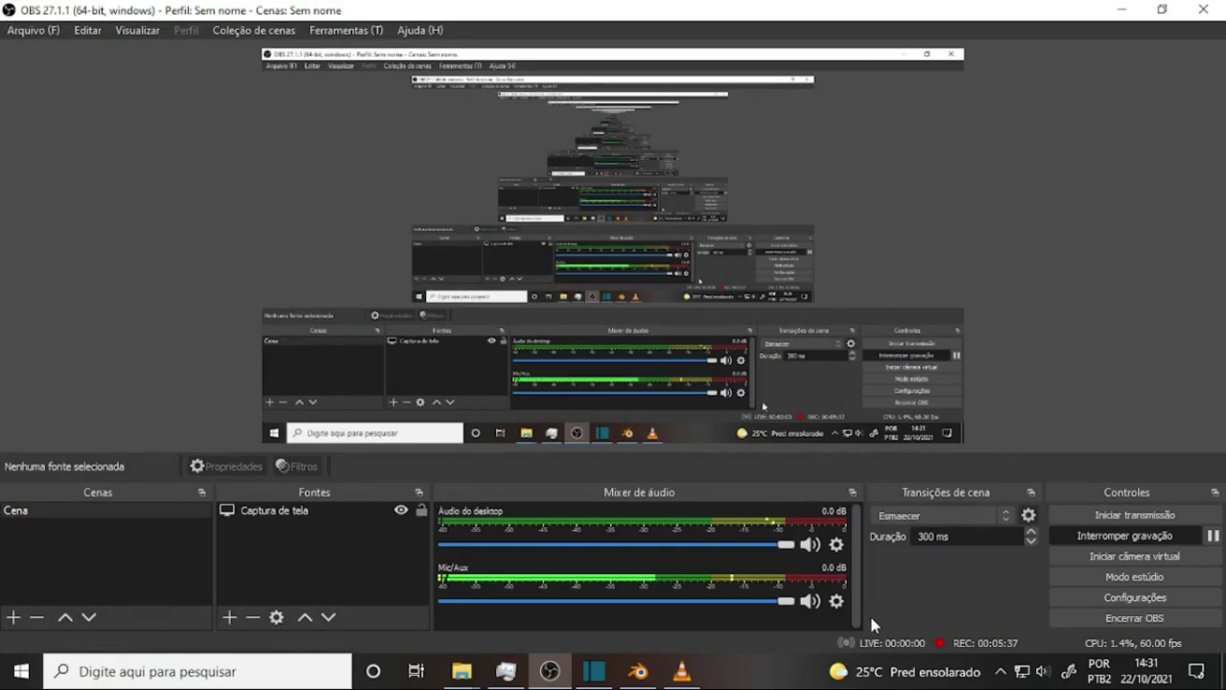
left_click(681, 677)
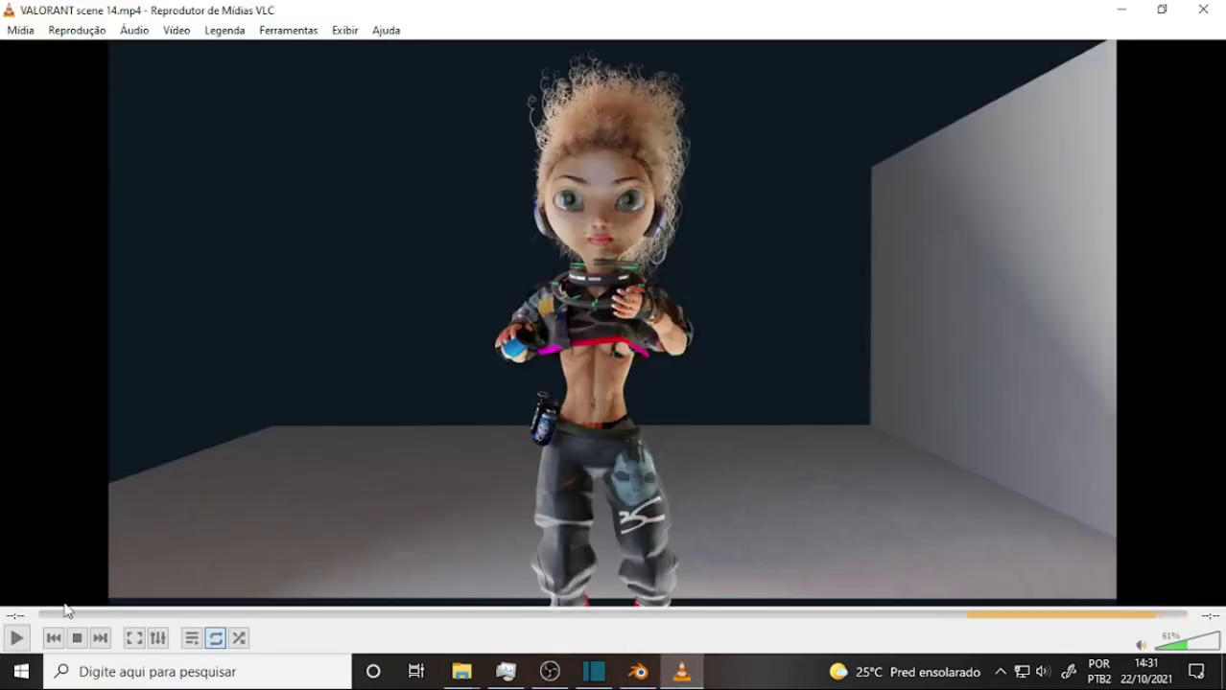
left_click(8, 640)
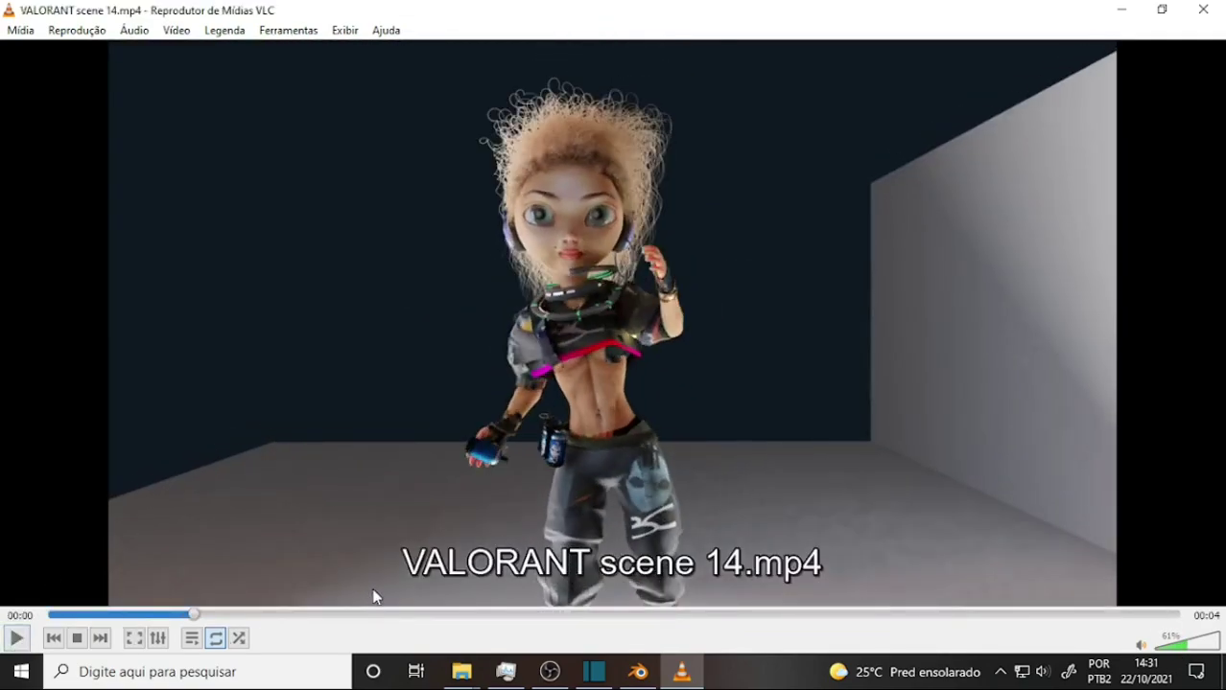
mouse_move(192, 615)
left_mouse_down()
mouse_move(176, 619)
mouse_move(424, 659)
mouse_move(457, 623)
mouse_move(437, 615)
mouse_move(458, 634)
mouse_move(440, 633)
mouse_move(514, 638)
mouse_move(455, 638)
mouse_move(495, 627)
mouse_move(67, 619)
left_mouse_up()
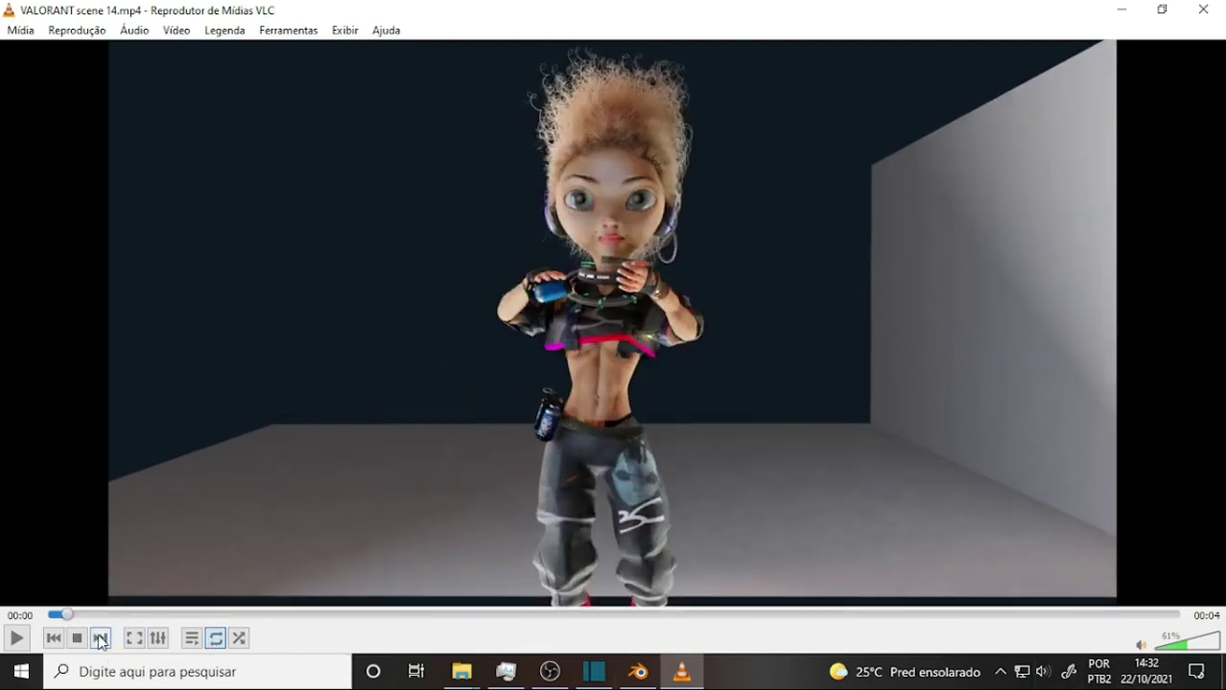
left_click(14, 640)
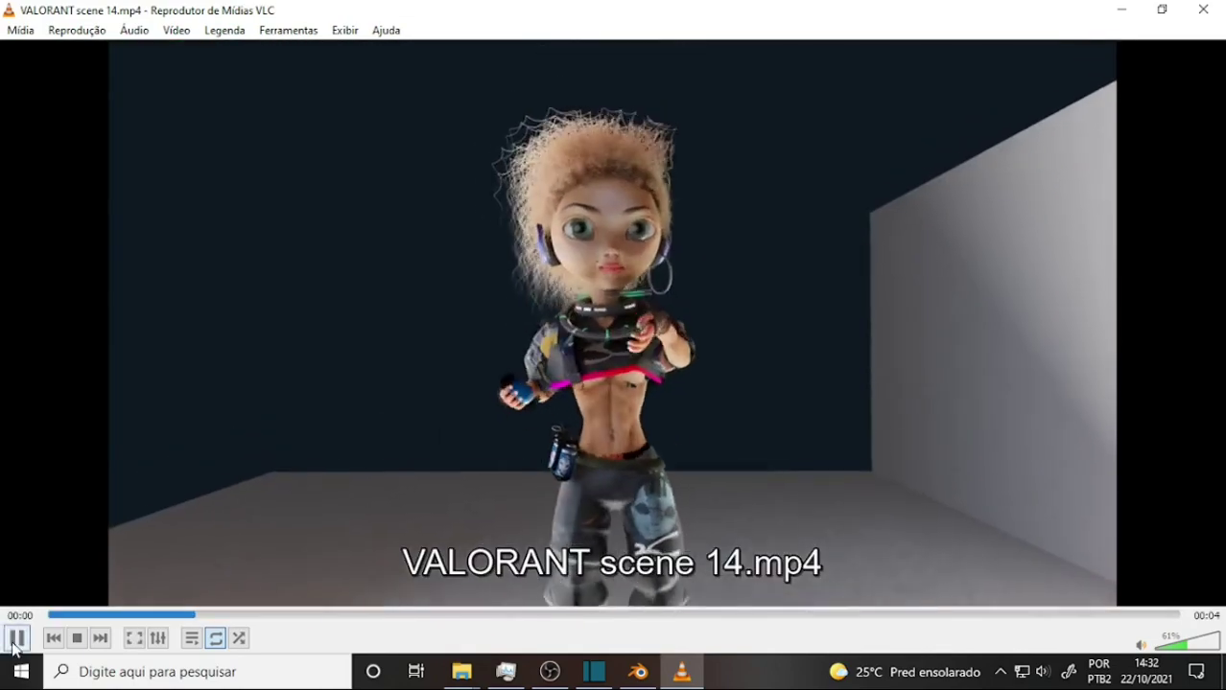
left_click(13, 640)
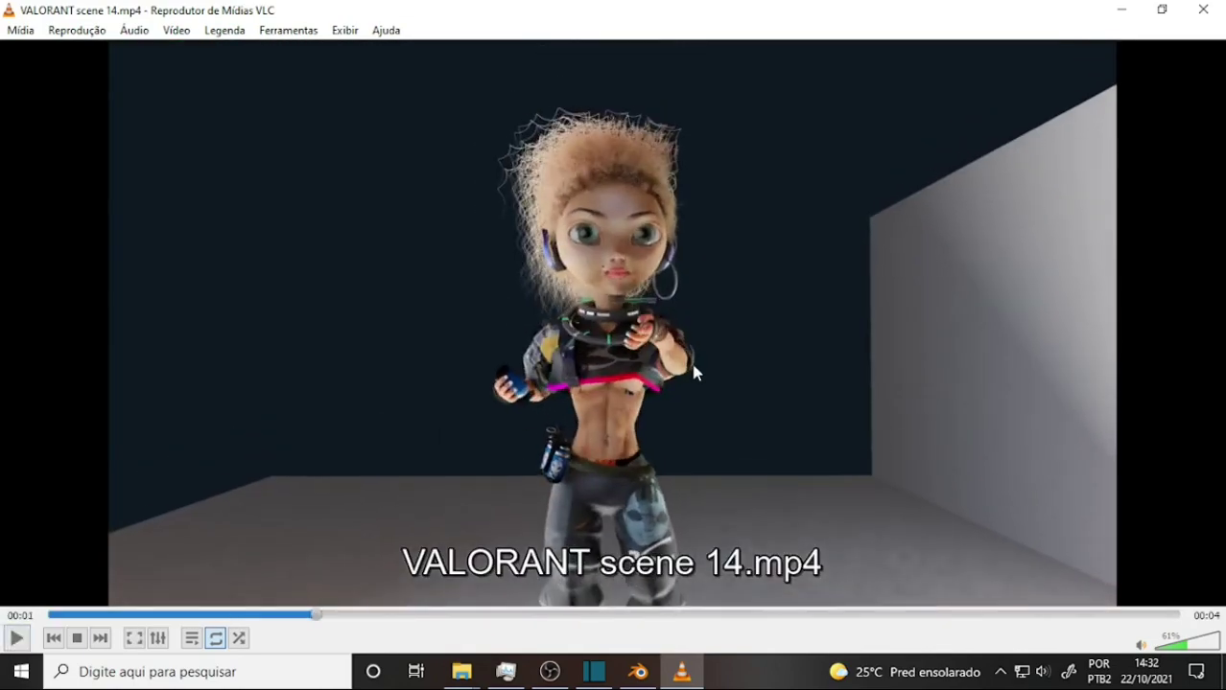
left_click(1203, 9)
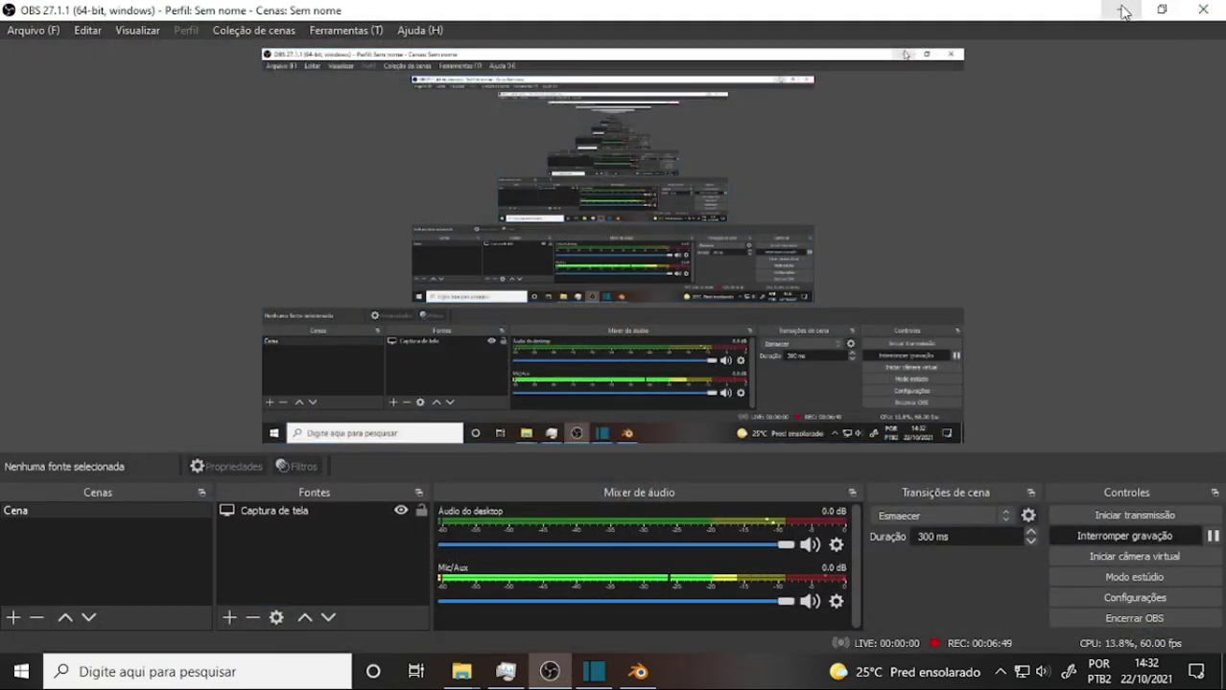
Step: Back in Blender, play the animation from frame 10, stopping at 53, then replay and stop at 72
left_click(637, 671)
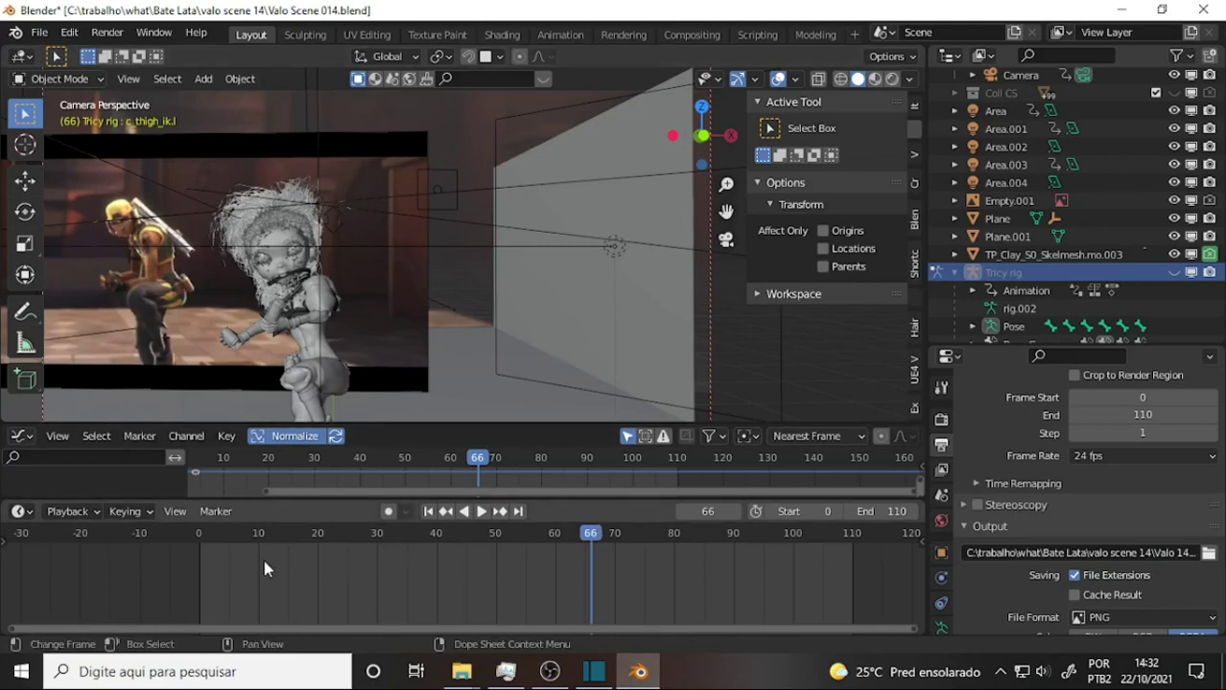
left_click(233, 560)
key("space")
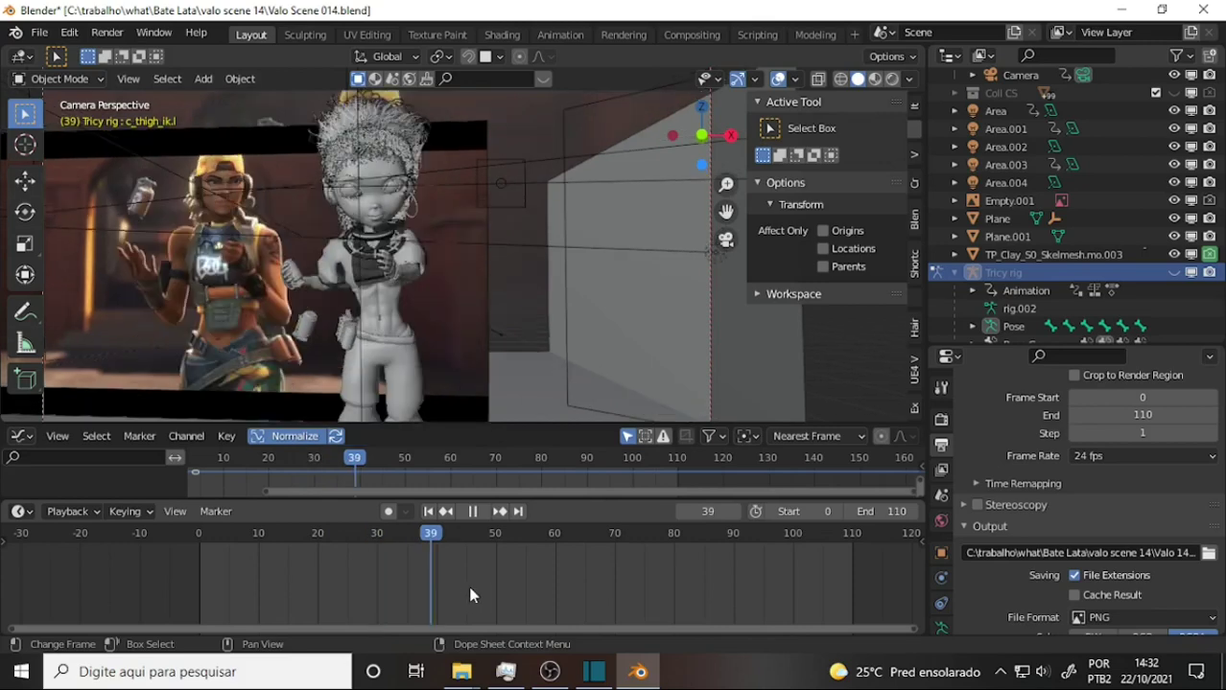
key("space")
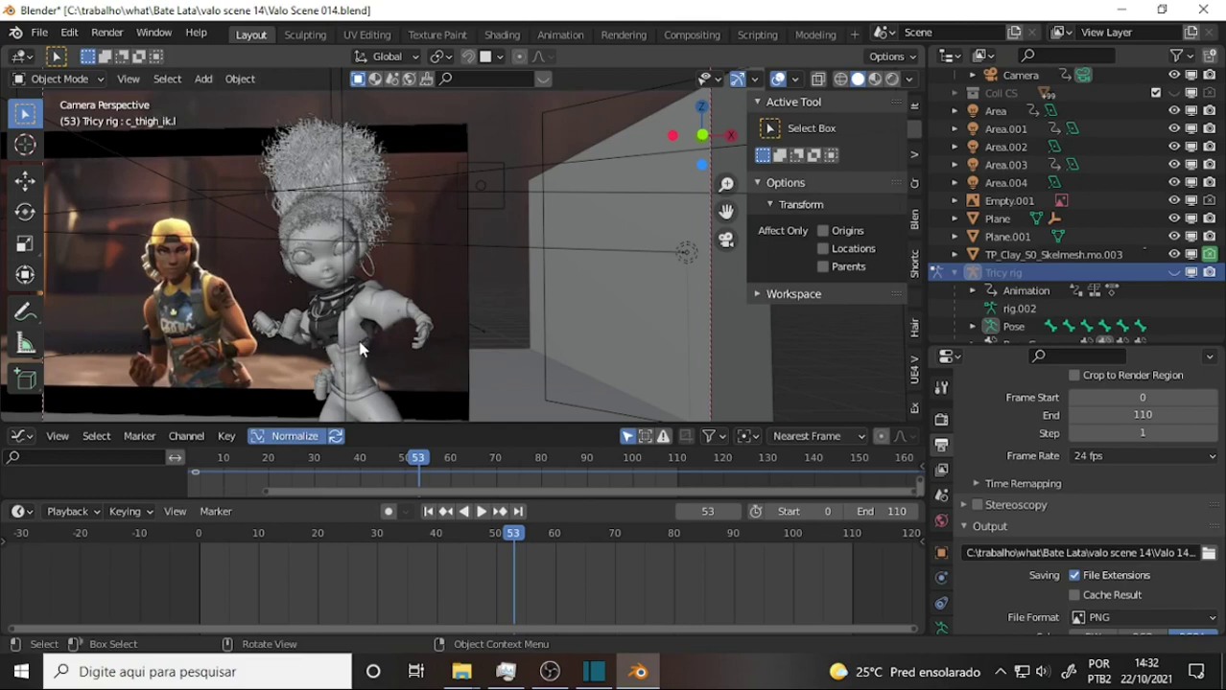
key("space")
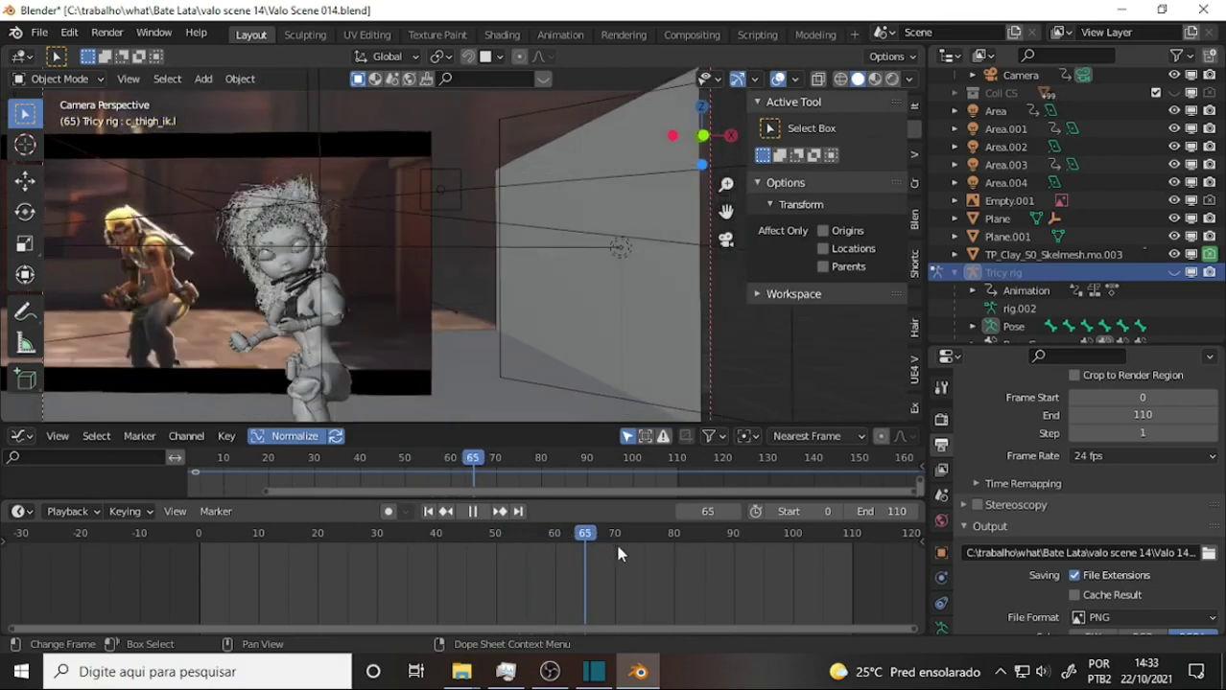
key("space")
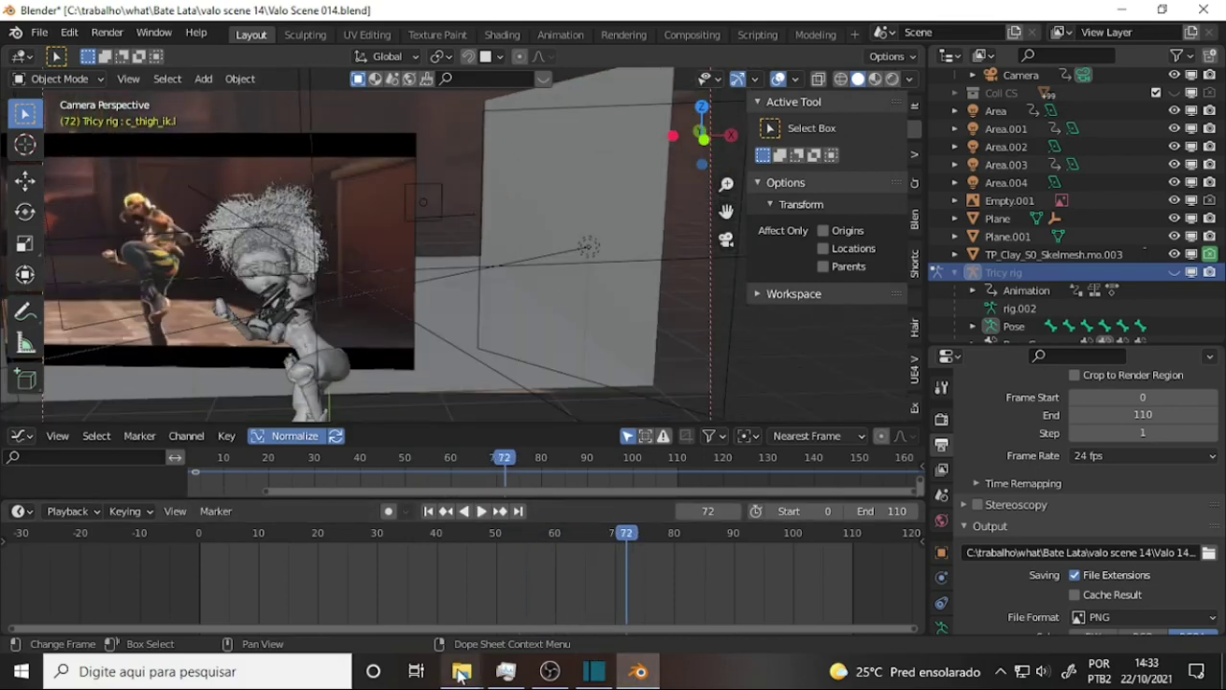
Step: Pause the VLC clip and scrub back and forth around its 2-second mark, then return to Blender
mouse_move(461, 673)
left_click(671, 585)
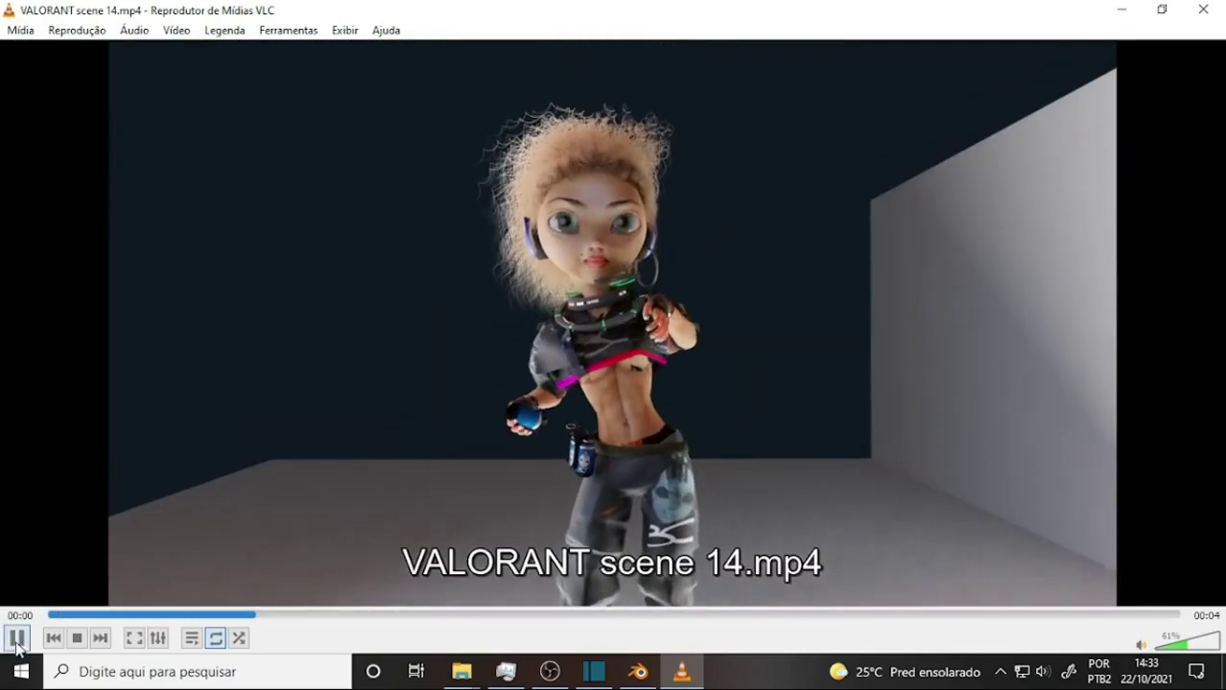
left_click(17, 644)
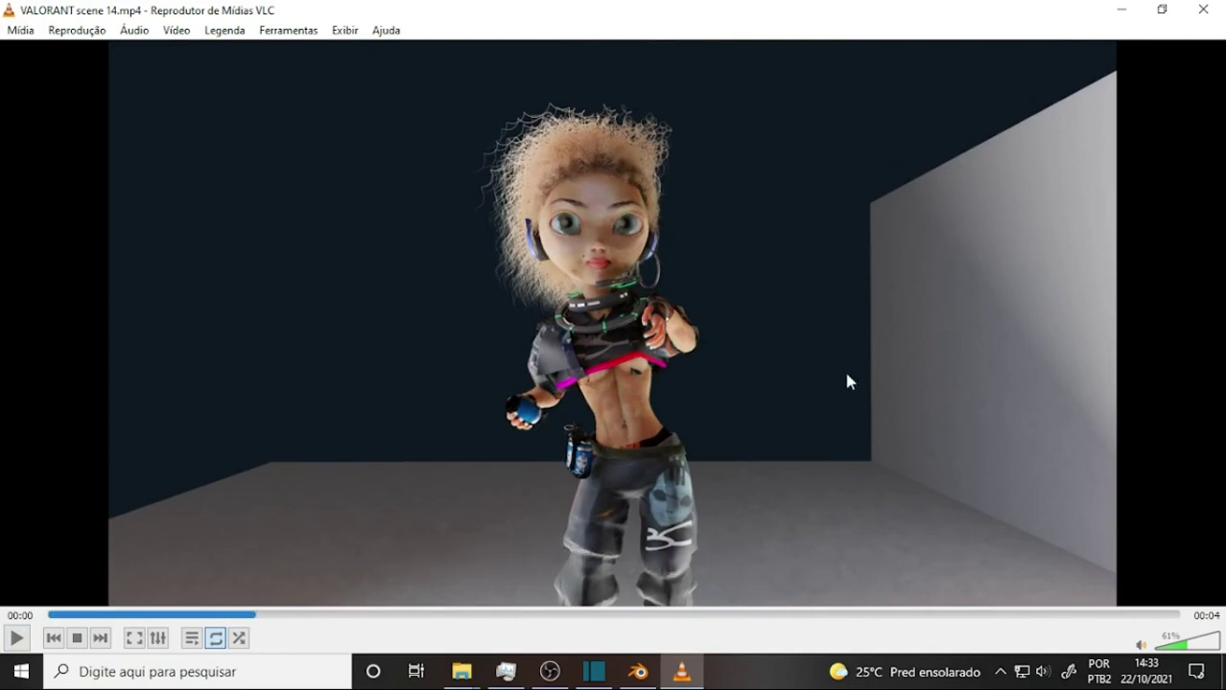
mouse_move(258, 623)
left_mouse_down()
mouse_move(814, 625)
mouse_move(739, 625)
mouse_move(785, 627)
mouse_move(749, 629)
left_mouse_up()
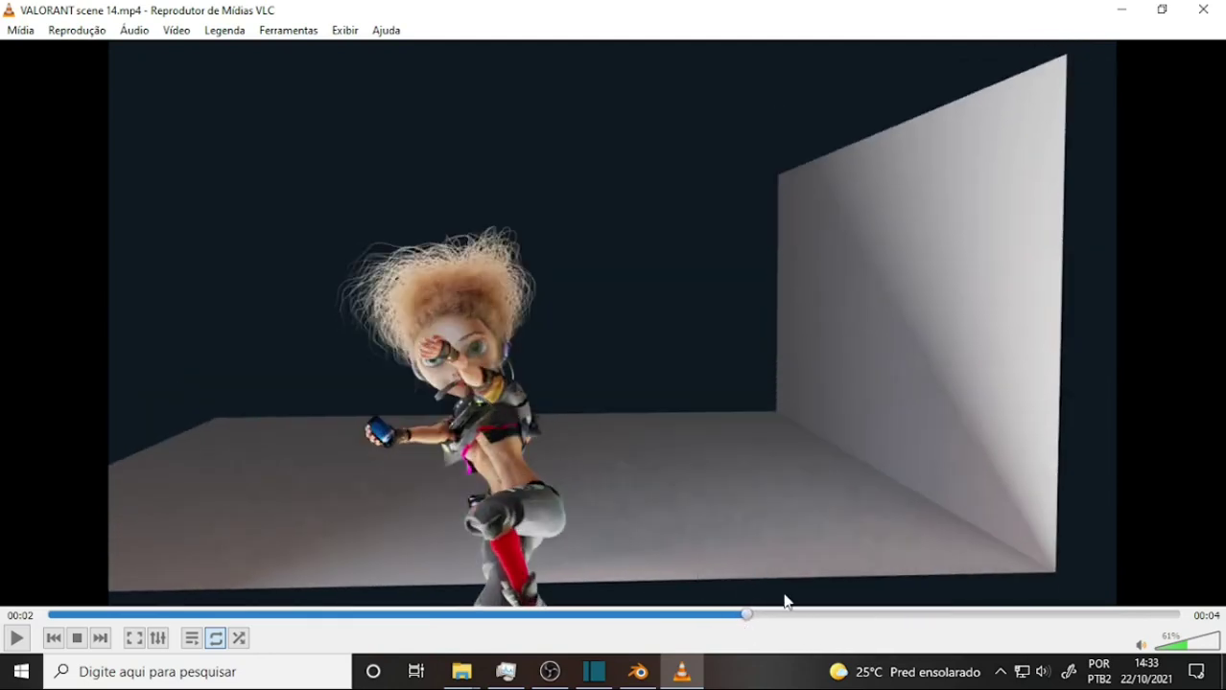
left_click(755, 622)
mouse_move(755, 622)
left_mouse_down()
mouse_move(854, 623)
mouse_move(645, 618)
mouse_move(770, 619)
left_mouse_up()
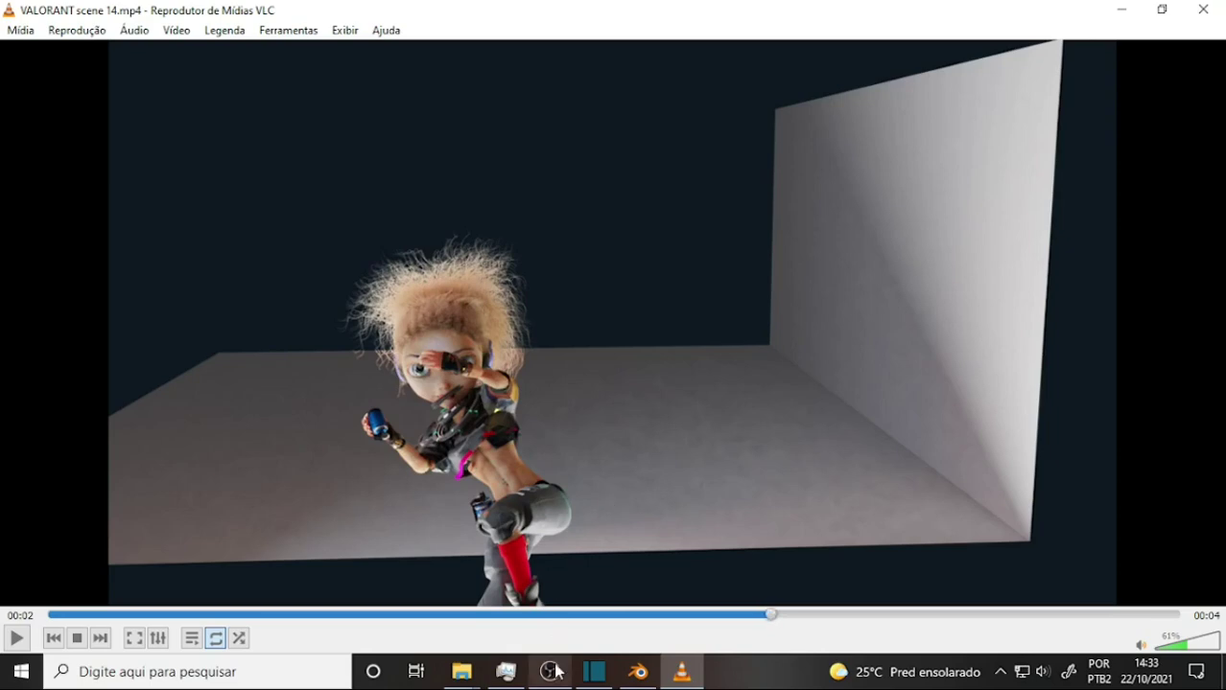
left_click(638, 671)
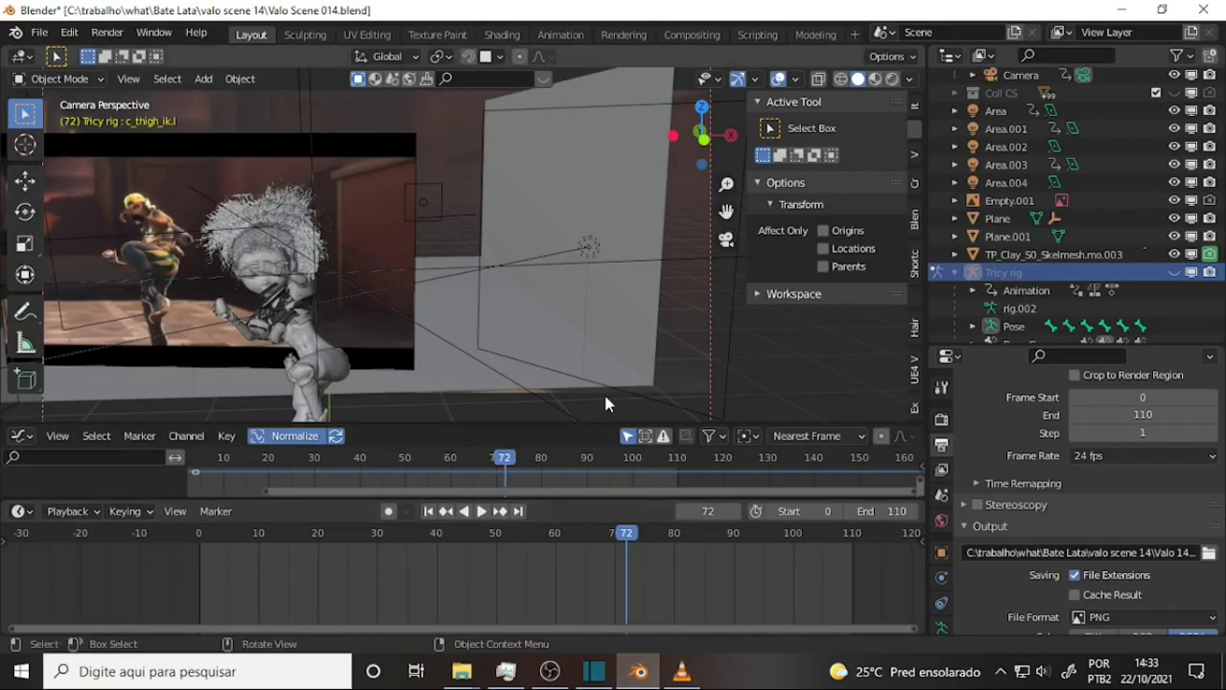
Step: Play the animation from frame 34, stopping at 49 and 55, rewinding to 44, and finish on frame 36
left_click(400, 536)
key("space")
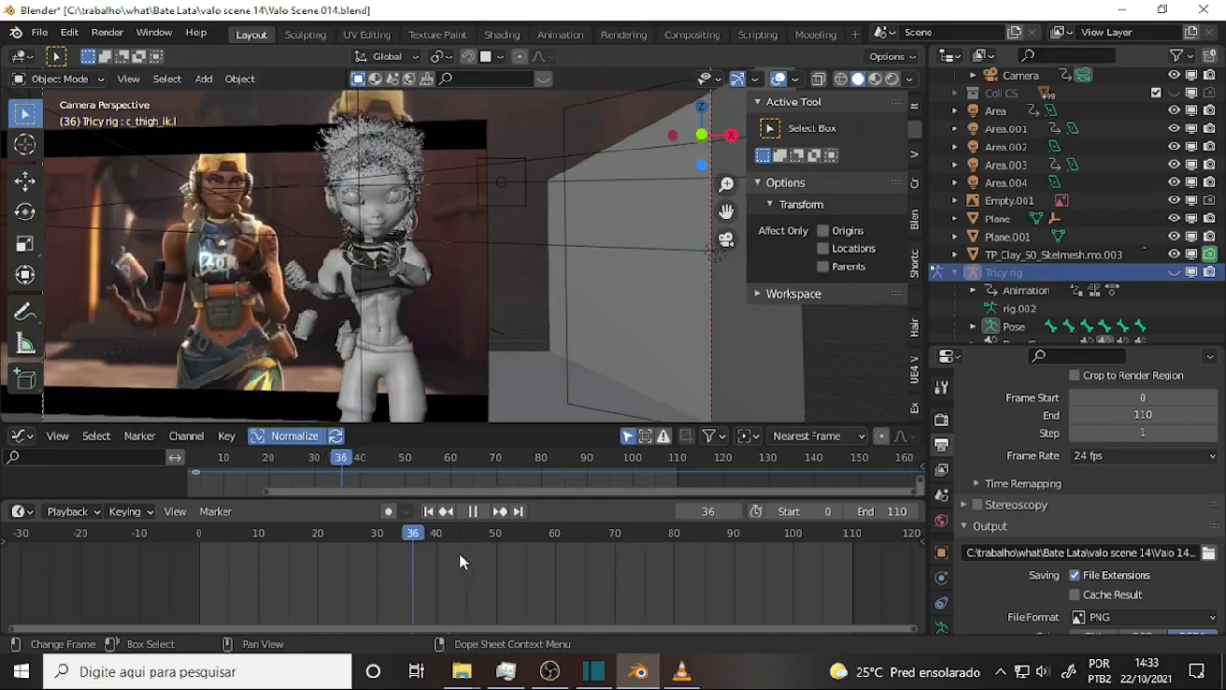
key("space")
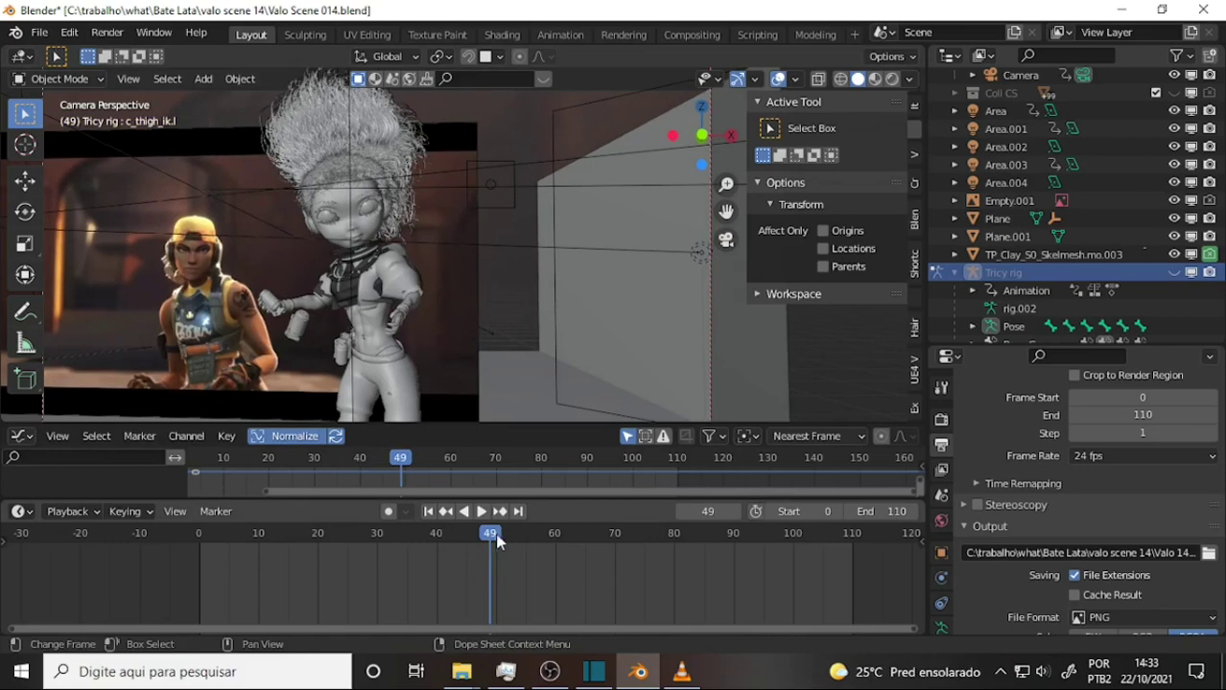
key("space")
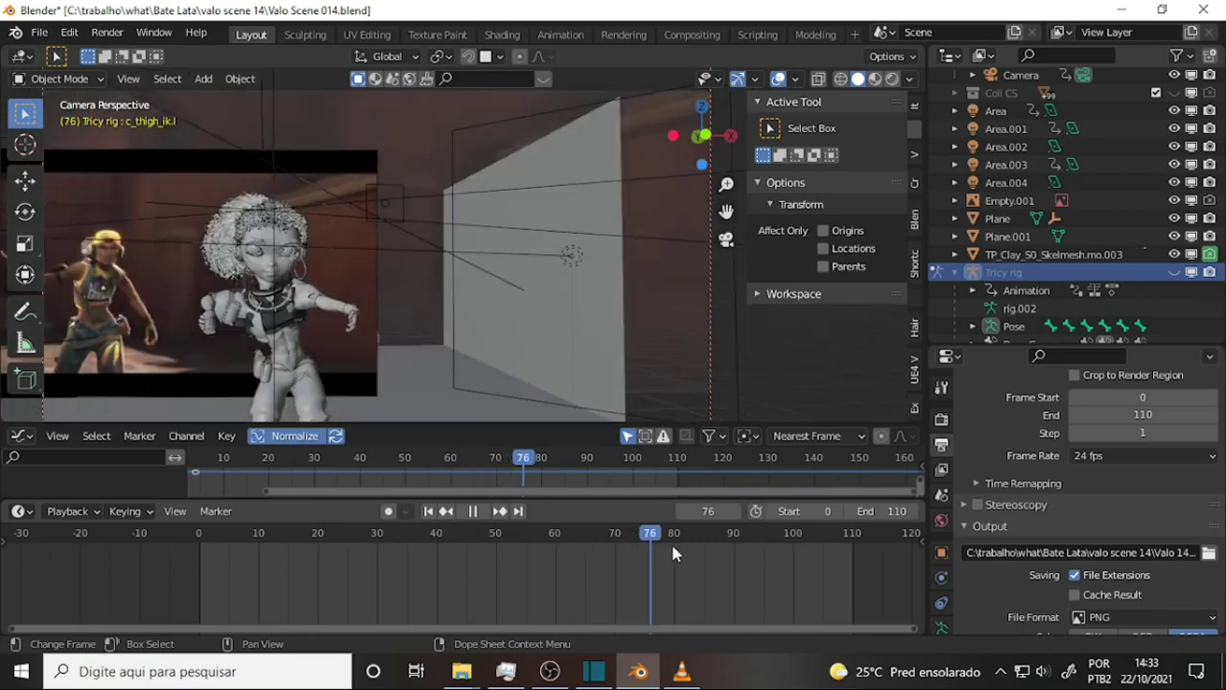
left_click_drag(616, 551, 460, 549)
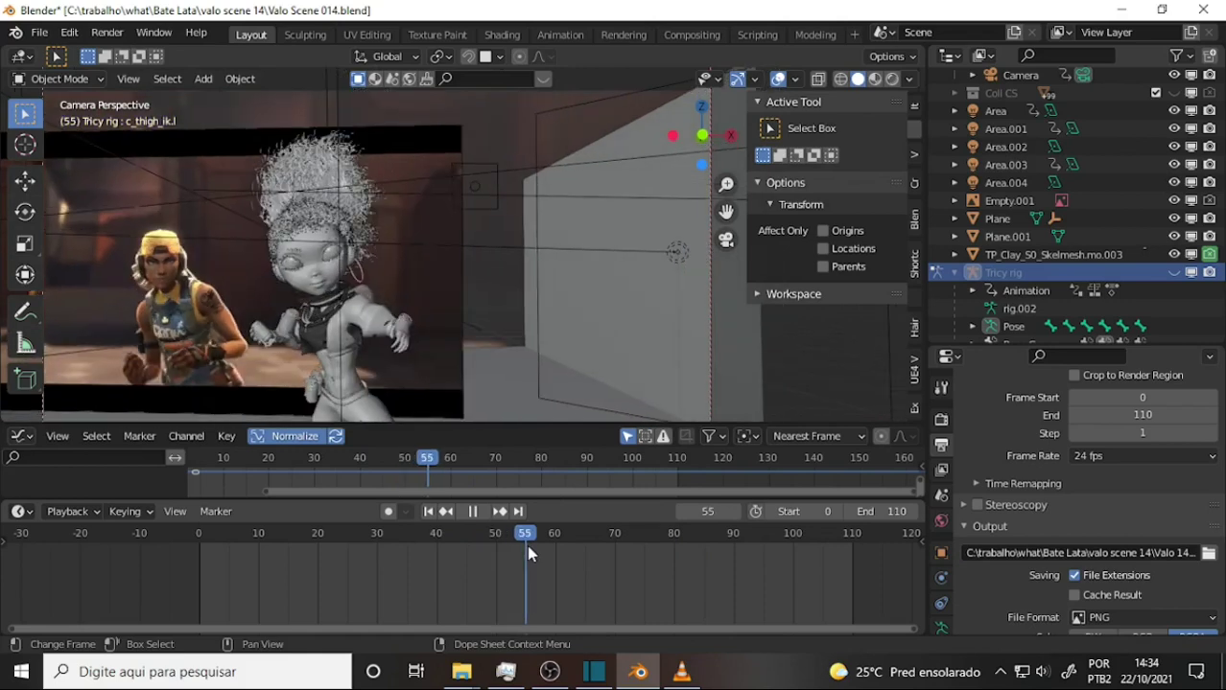
key("space")
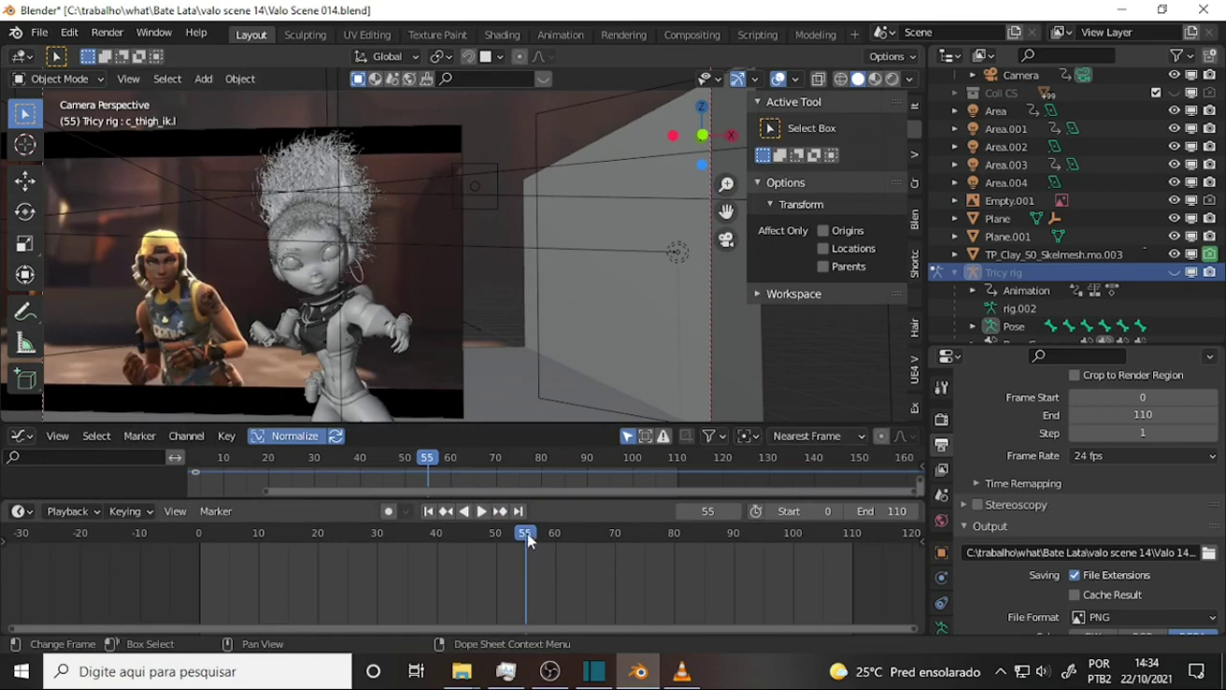
key("space")
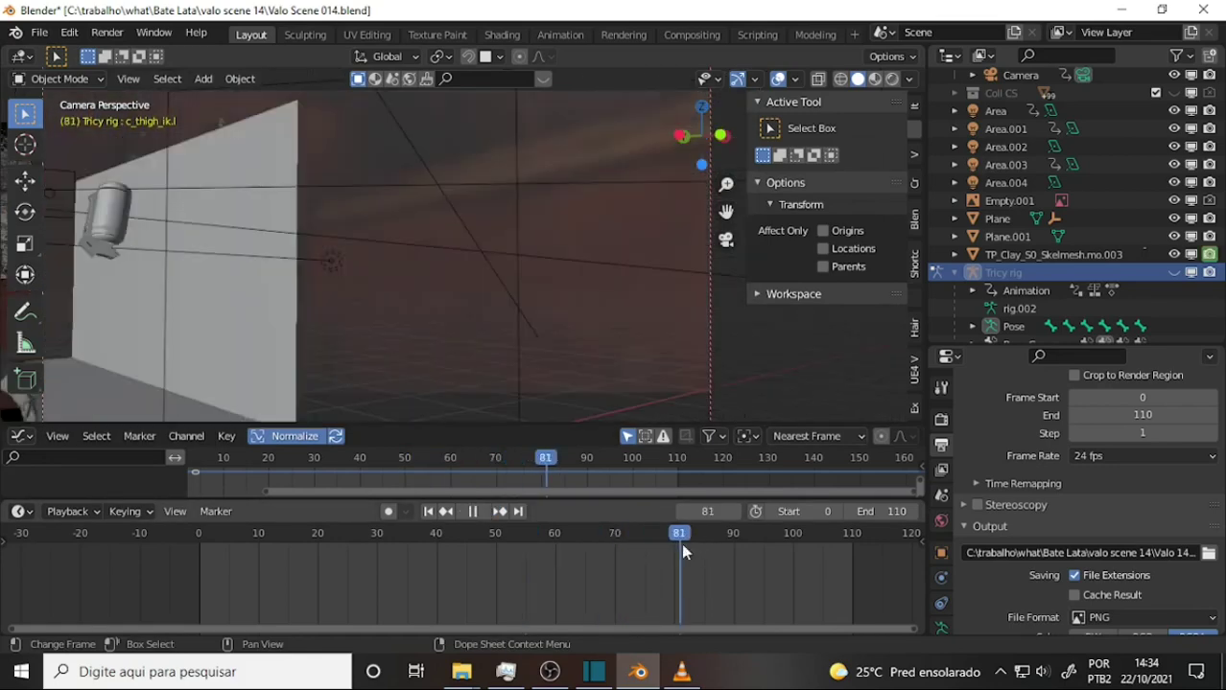
key("space")
left_click(415, 530)
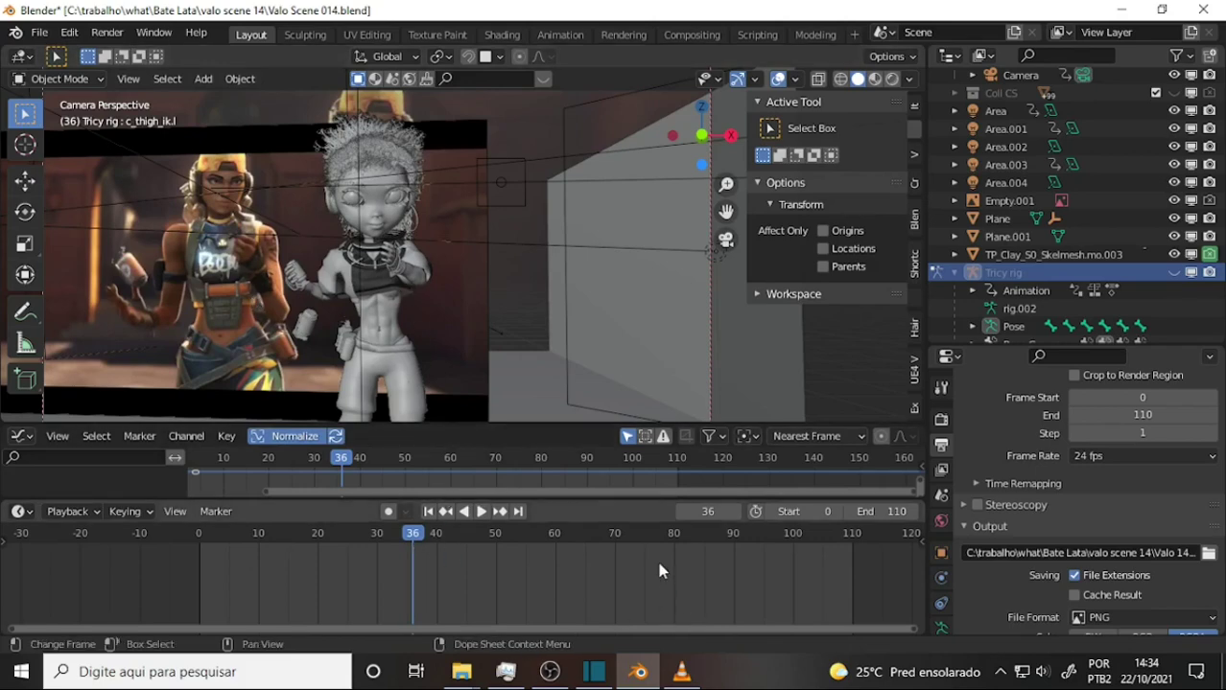
left_click(549, 671)
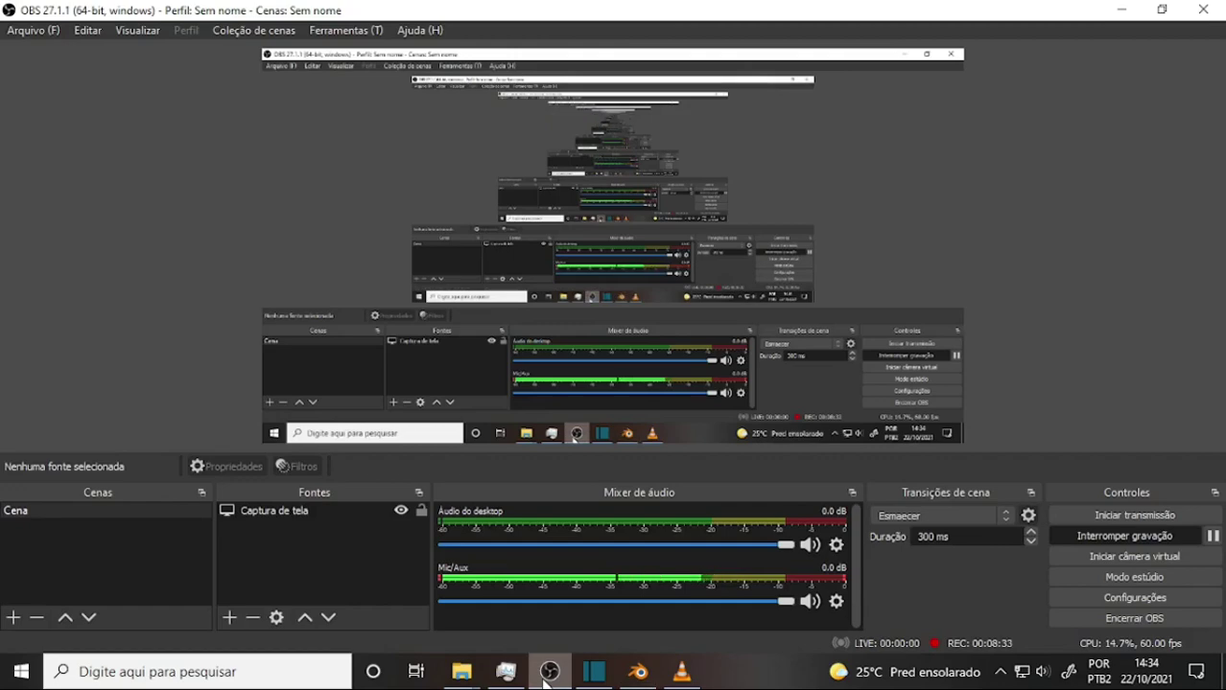
Step: Bring Blender forward and switch the Tricy rig from Object Mode to Pose Mode with Ctrl+Tab
left_click(548, 671)
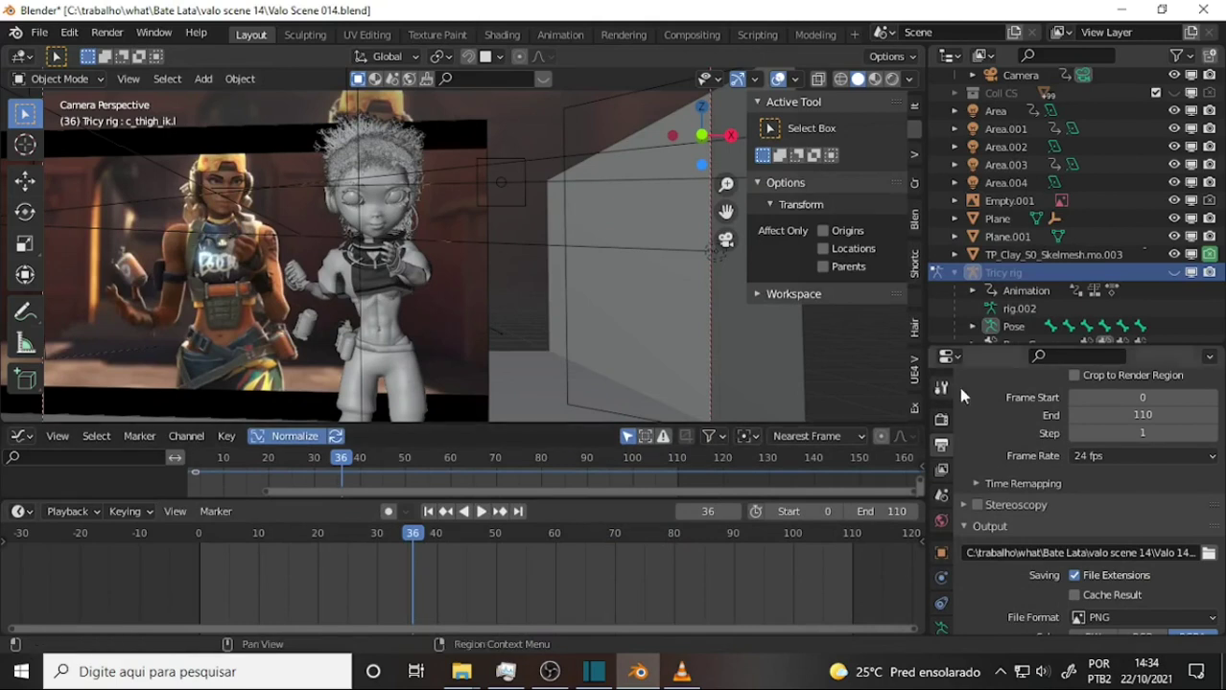
key("ctrl+Tab")
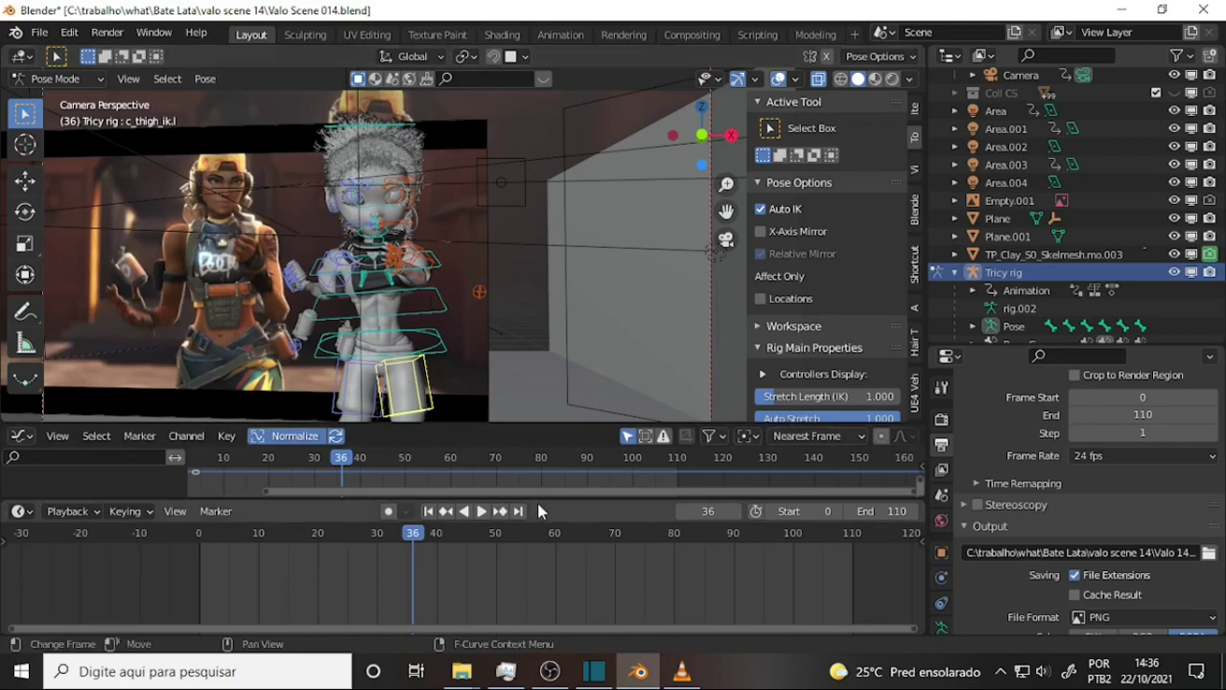
Step: Play the posed animation, stop at frame 84, rewind to frame 13 and replay, then switch to VLC
left_click(481, 511)
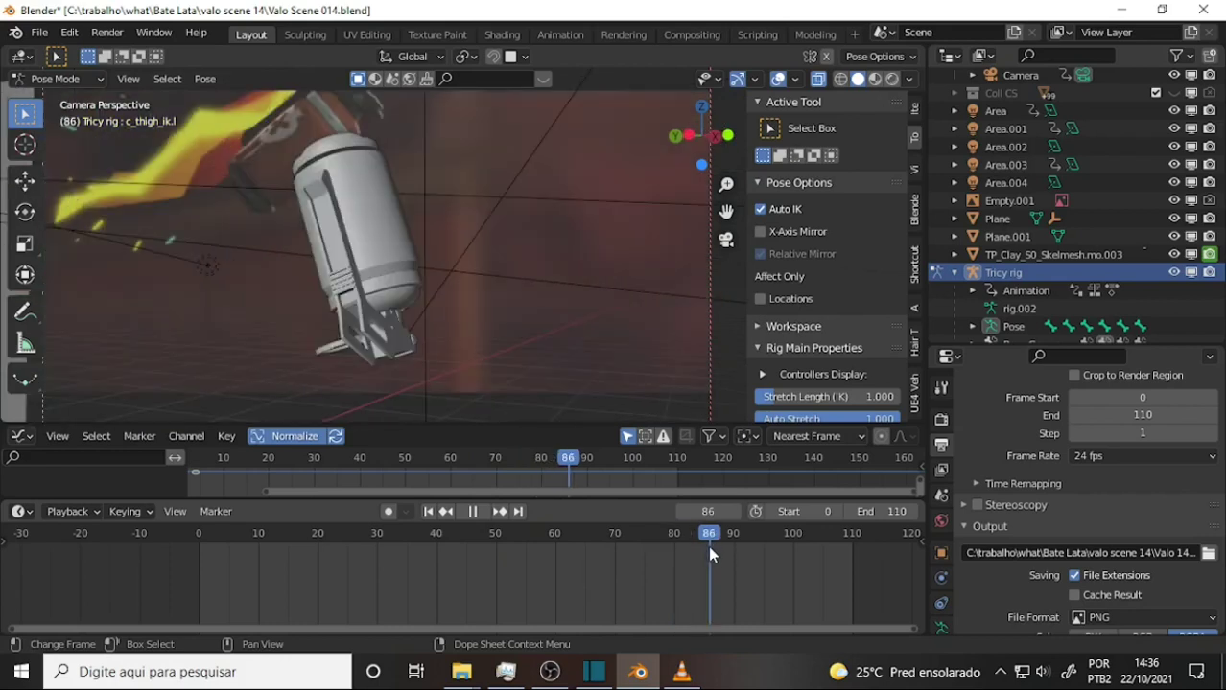
key("space")
left_click(699, 548)
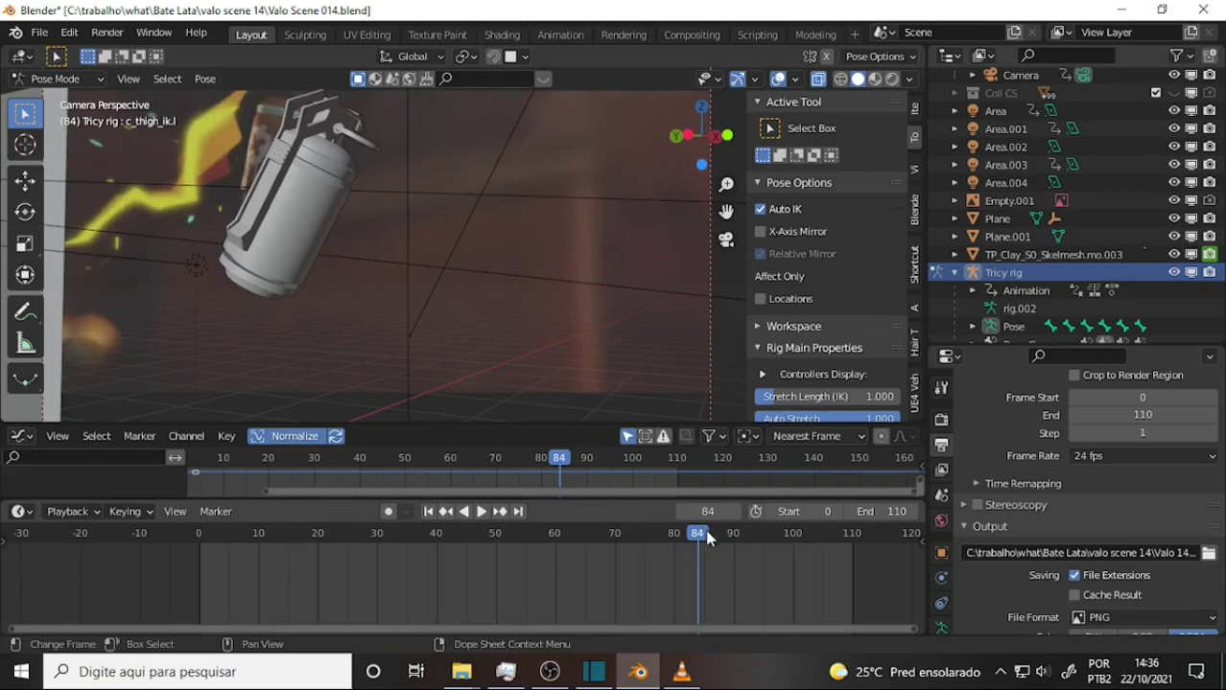
key("space")
left_click_drag(633, 547, 193, 537)
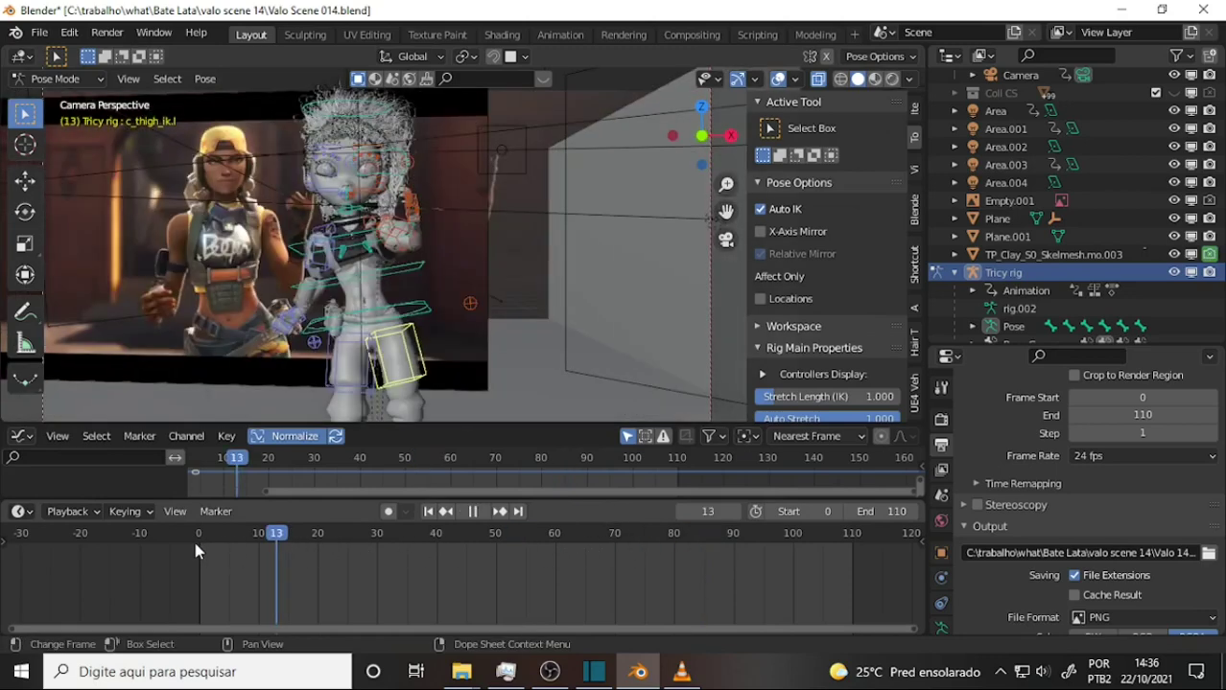
left_click(682, 671)
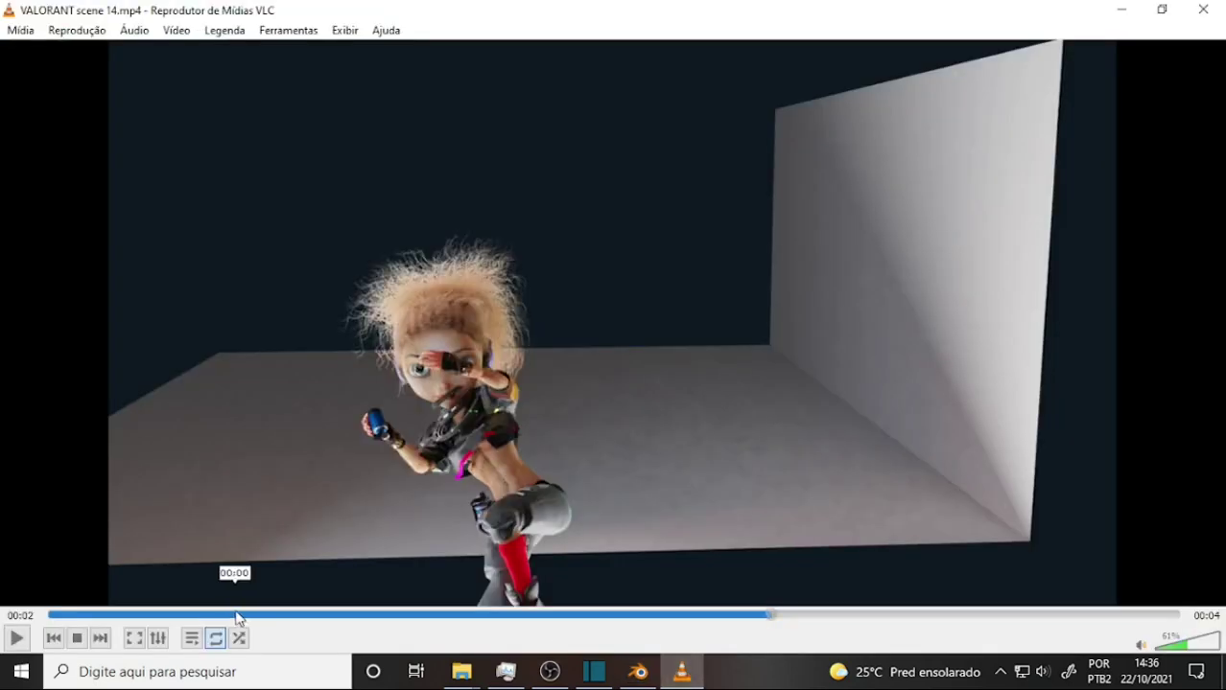
Step: Play the VALORANT scene 14.mp4 clip, pause at 1 second, resume, then close VLC
left_click(16, 638)
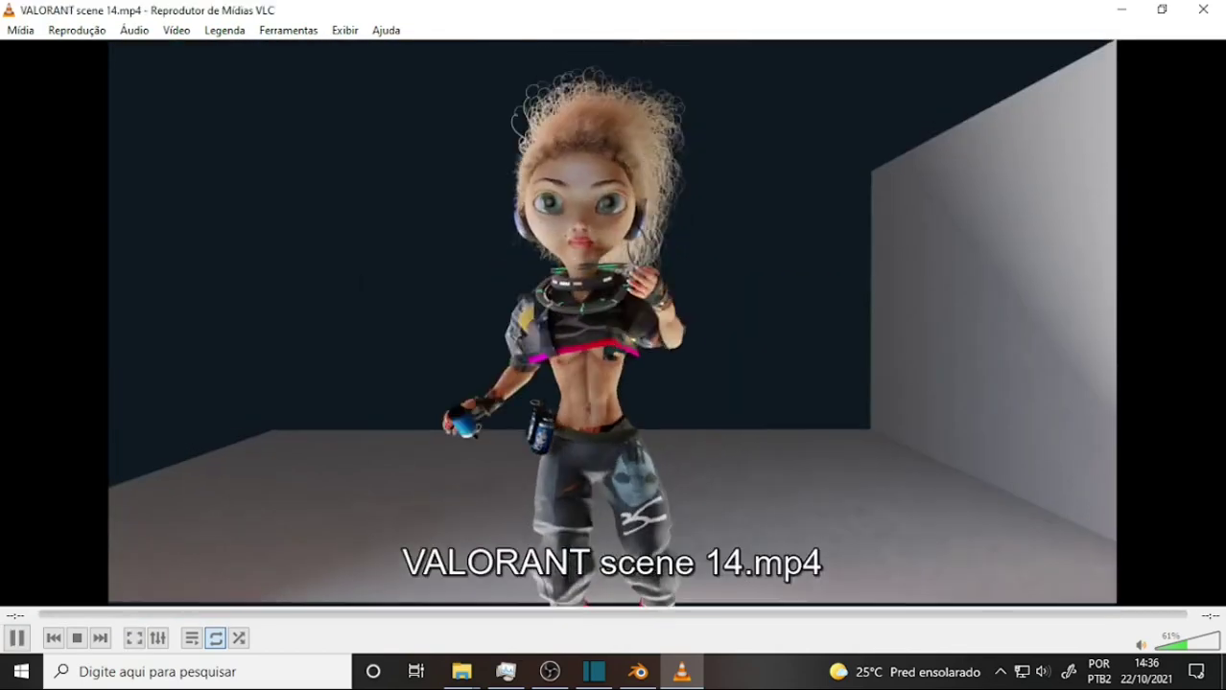
key("space")
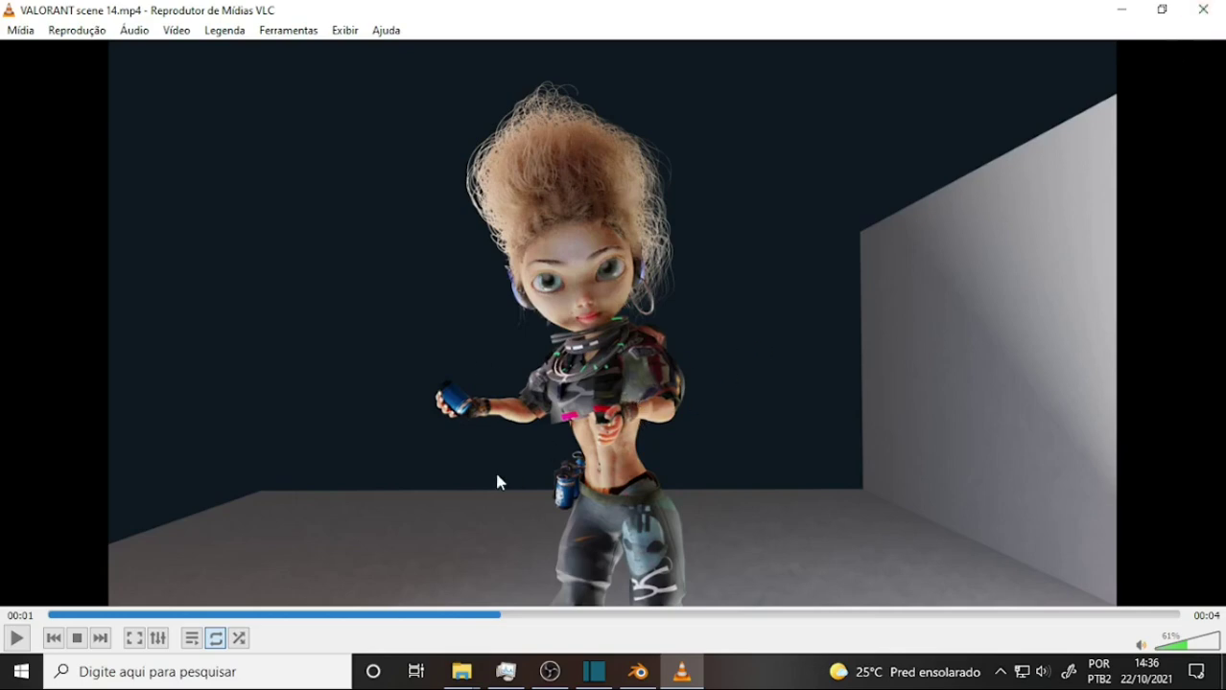
left_click(16, 638)
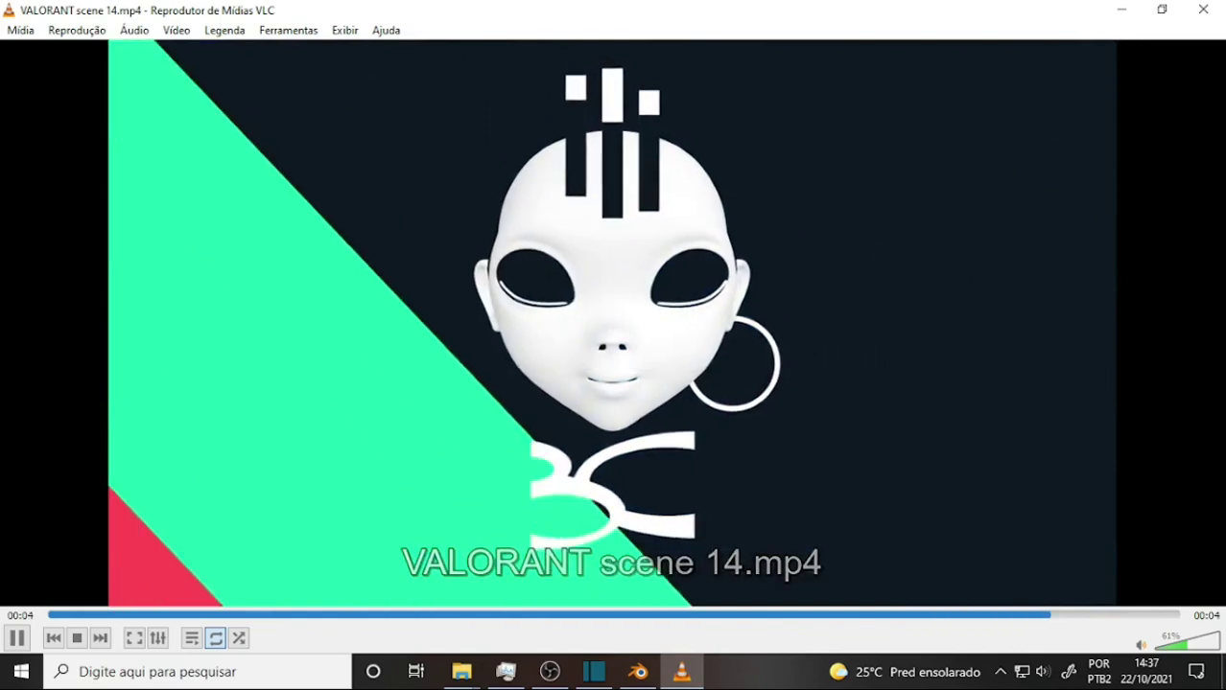
left_click(1204, 11)
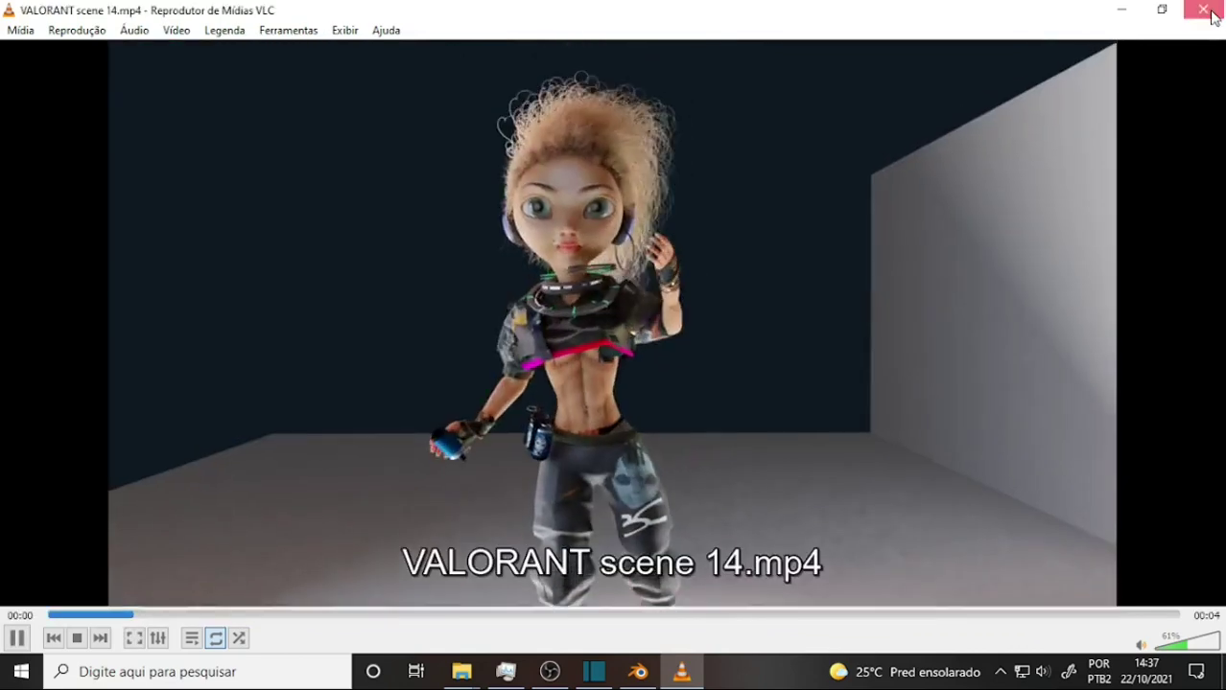
left_click(1203, 10)
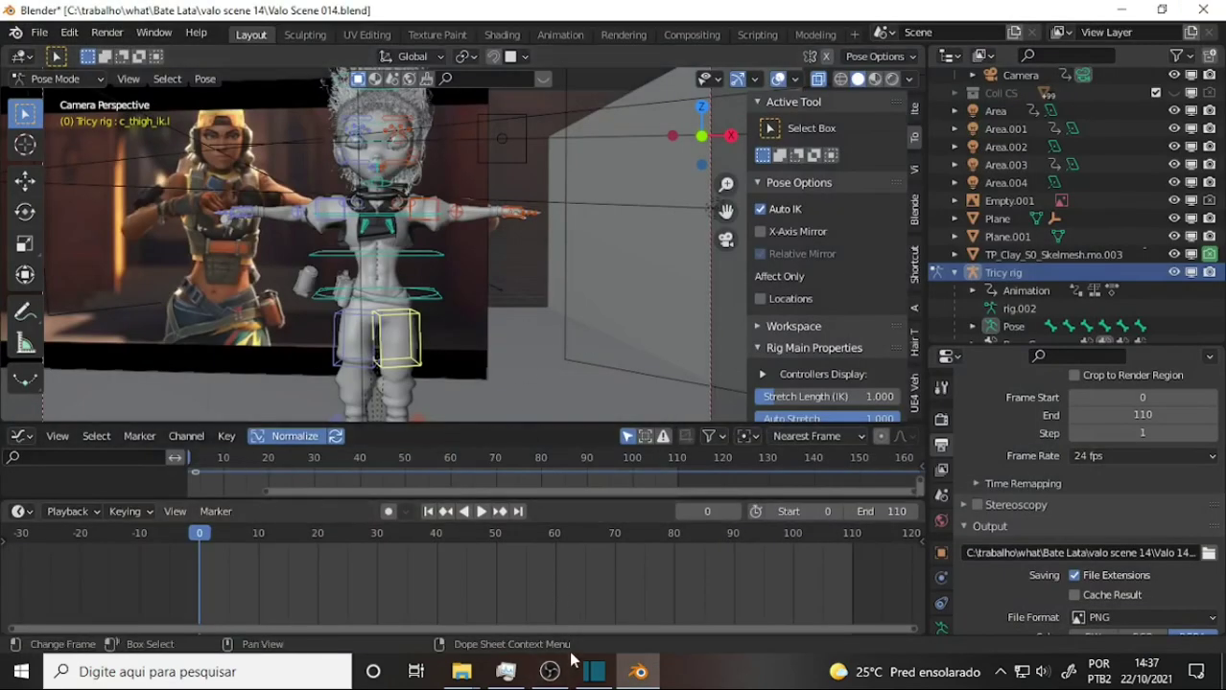